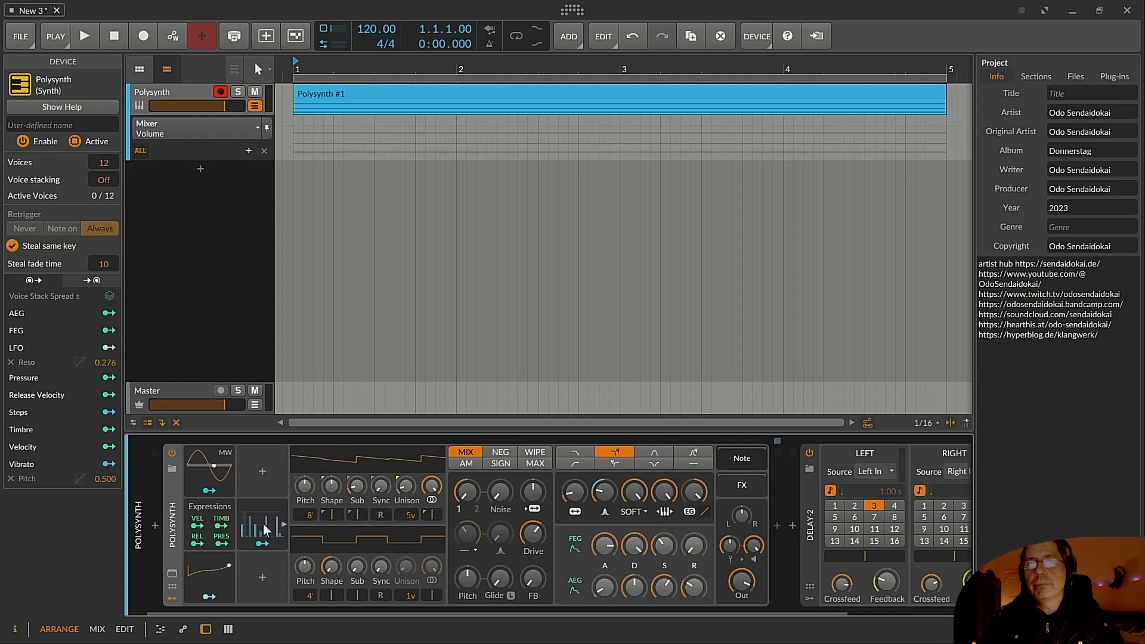
Map the Steps modulator to the Polysynth's Noise level at about 0.444 and clear that modulation again
left_click(263, 544)
left_click_drag(500, 493, 500, 440)
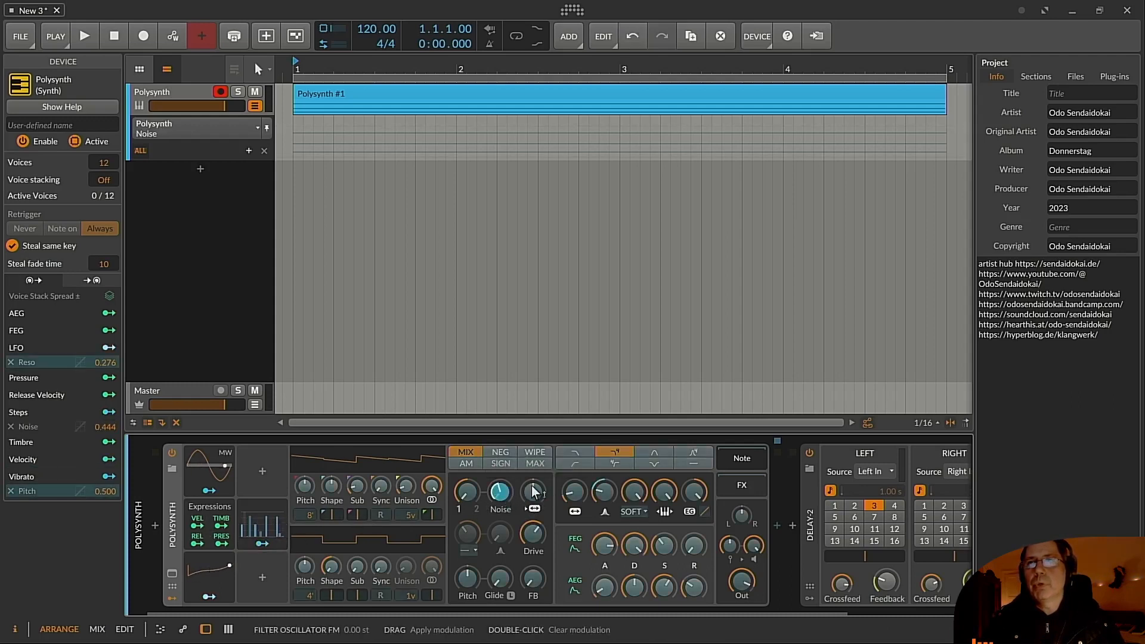
double_click(501, 493)
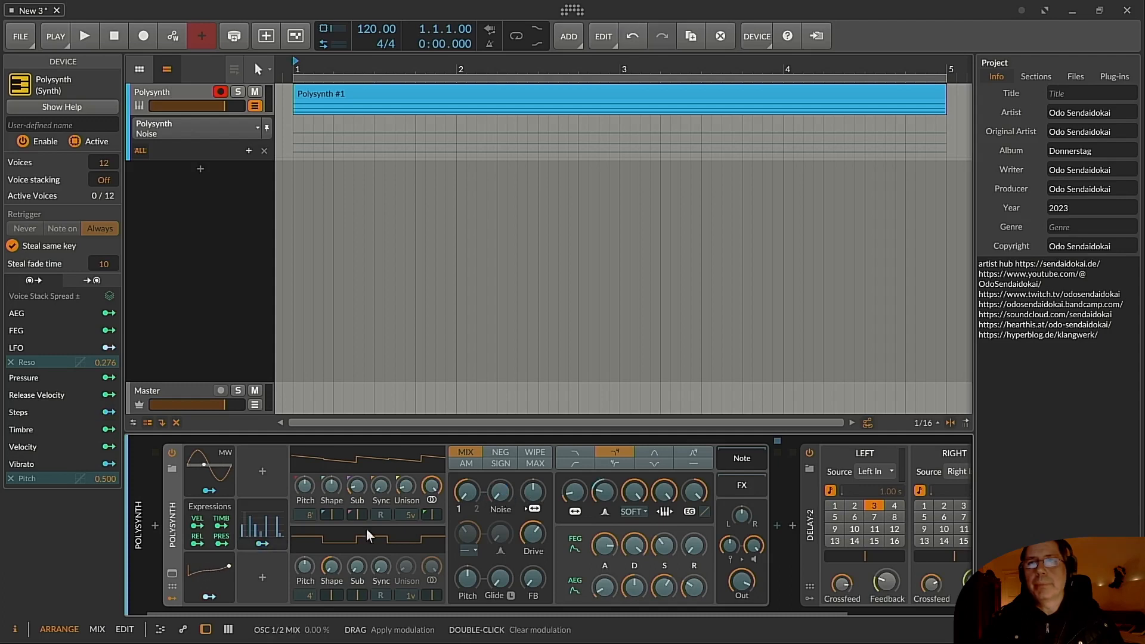
left_click(266, 548)
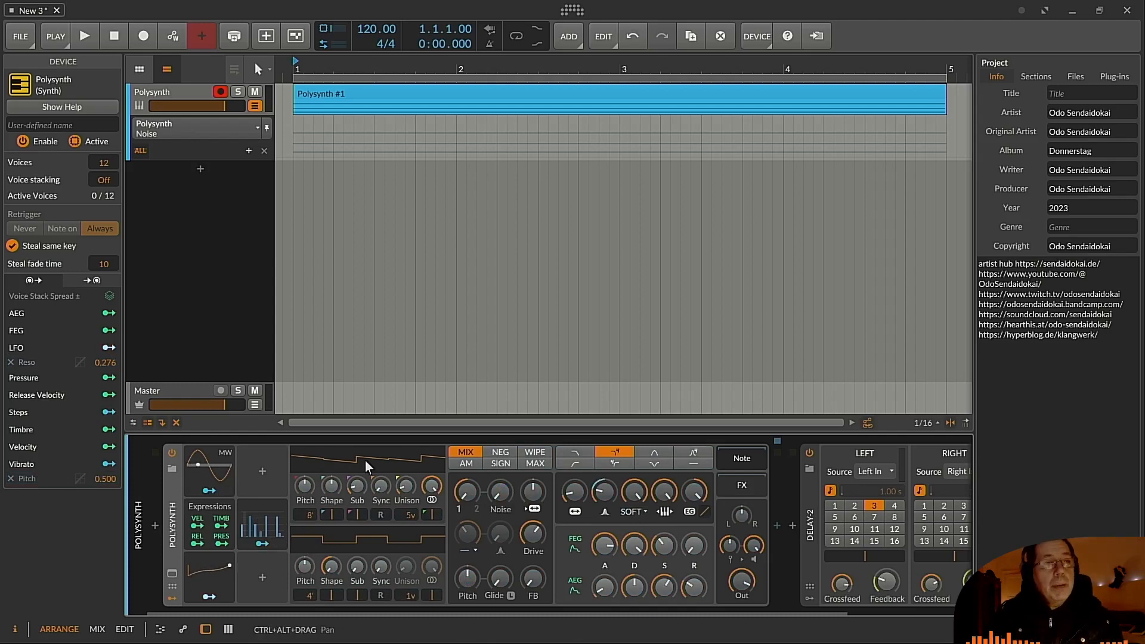
Add a Macro modulator to the empty Polysynth slot above the Steps modulator
left_click(258, 470)
type("macro")
key("Down")
key("Down")
key("Return")
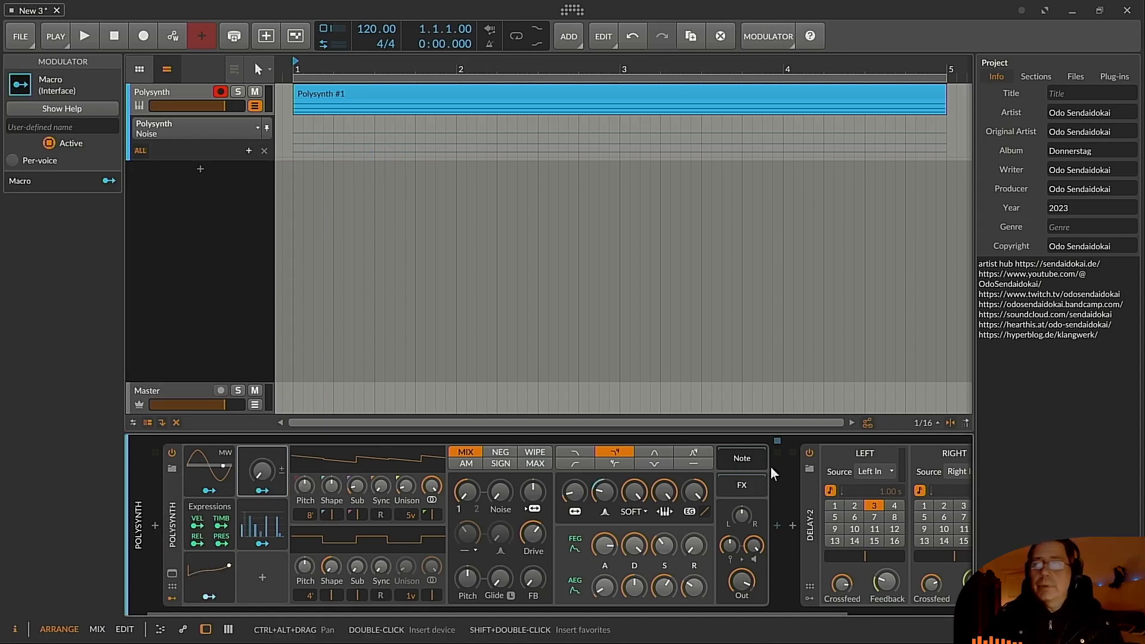
Insert a MIDI CC device into the Polysynth's Note chain
left_click(730, 459)
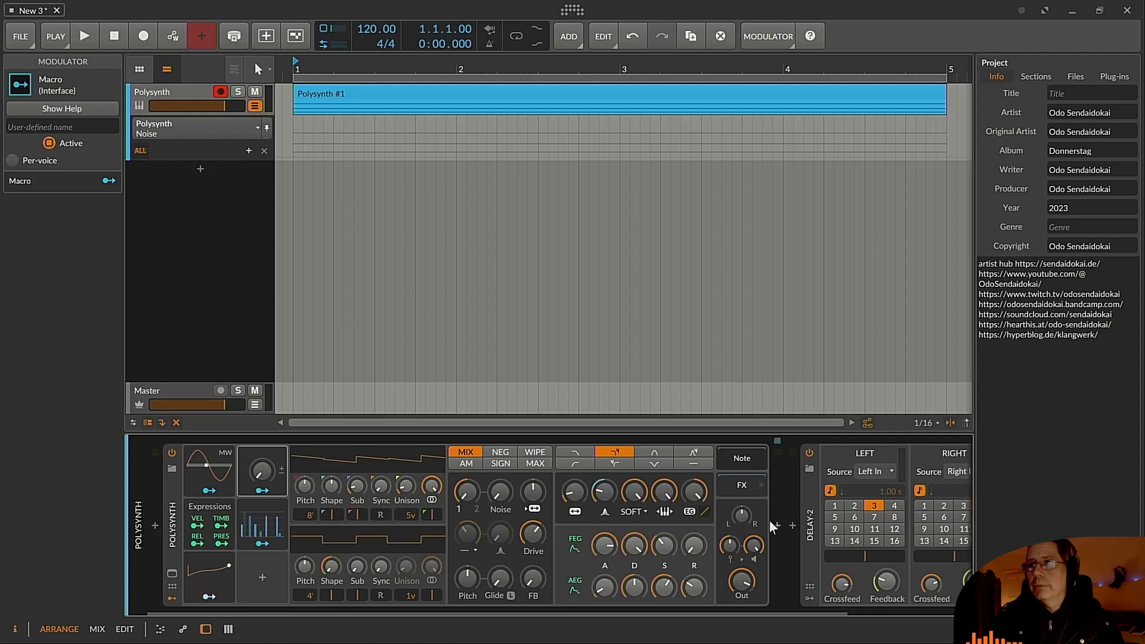
left_click(774, 521)
type("midi")
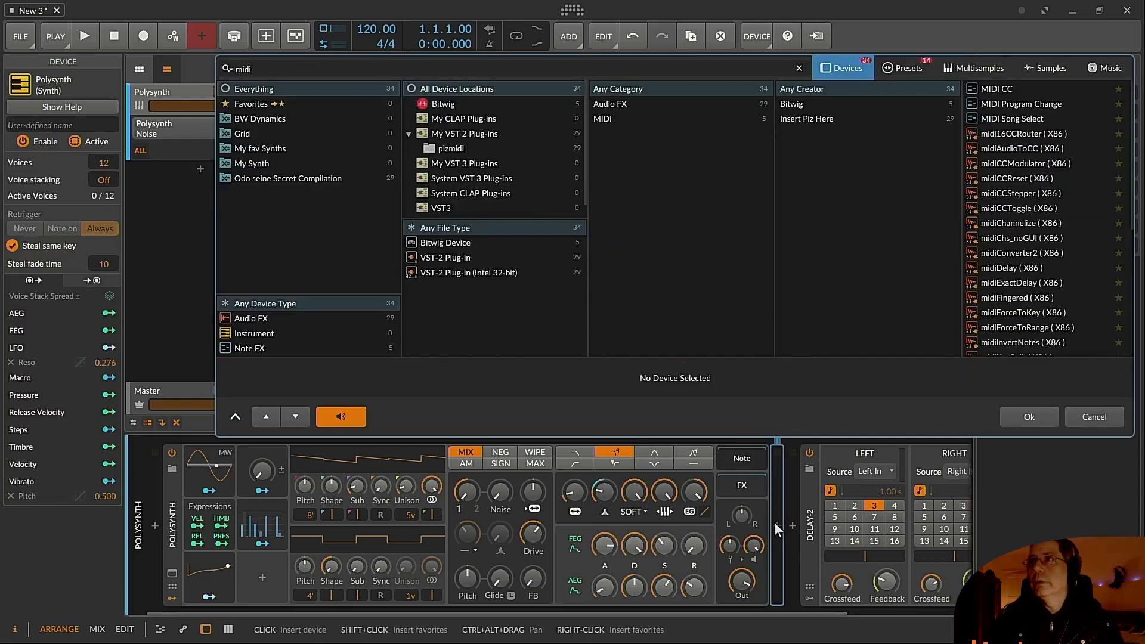
key("Return")
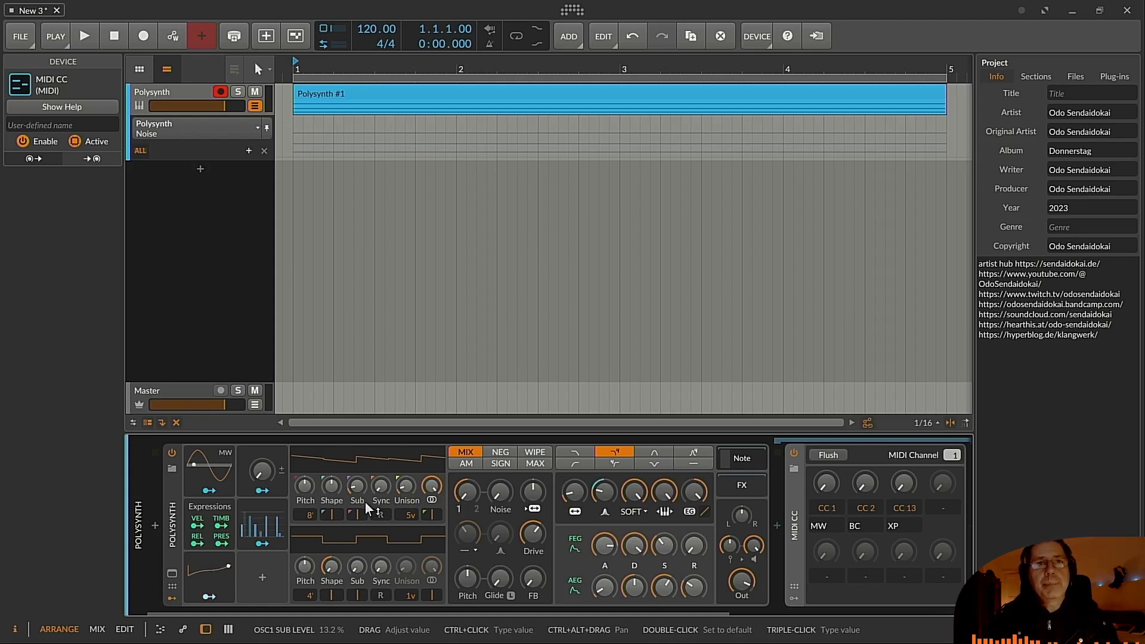
Map the Macro to Noise and to the MIDI CC device's first knob at full range, with that knob set to CC 70
left_click(272, 490)
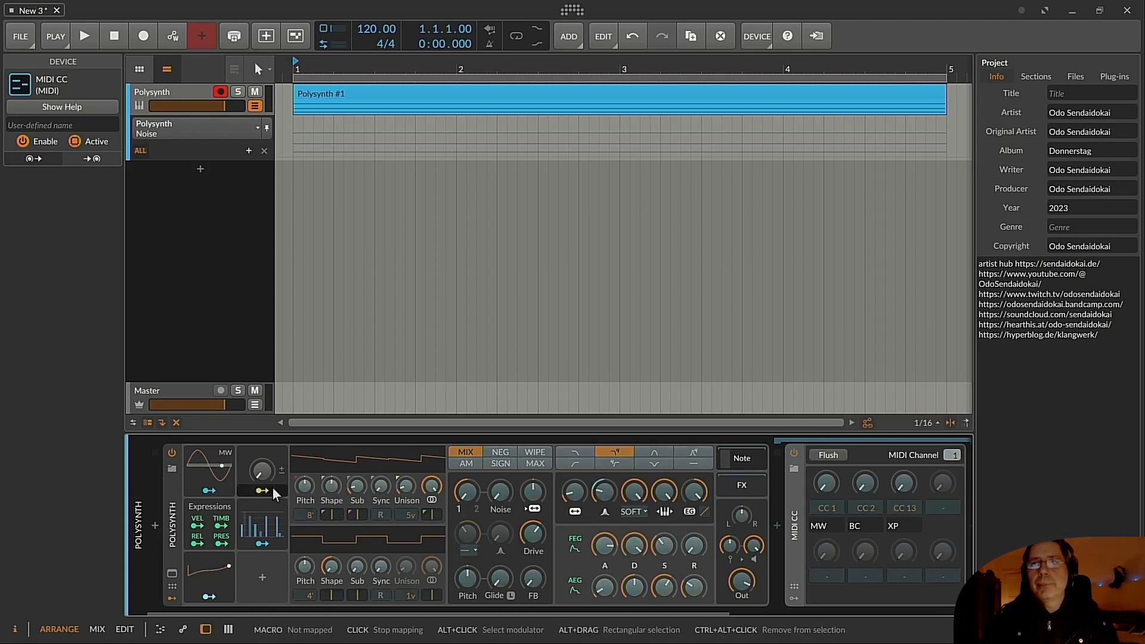
left_click(506, 495)
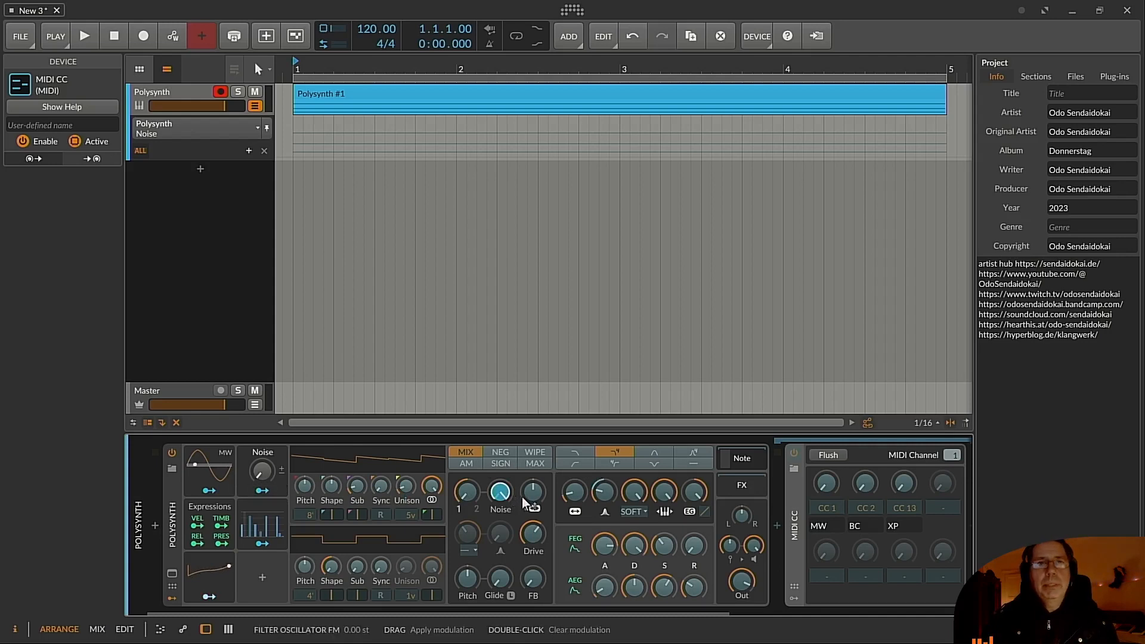
left_click(826, 484)
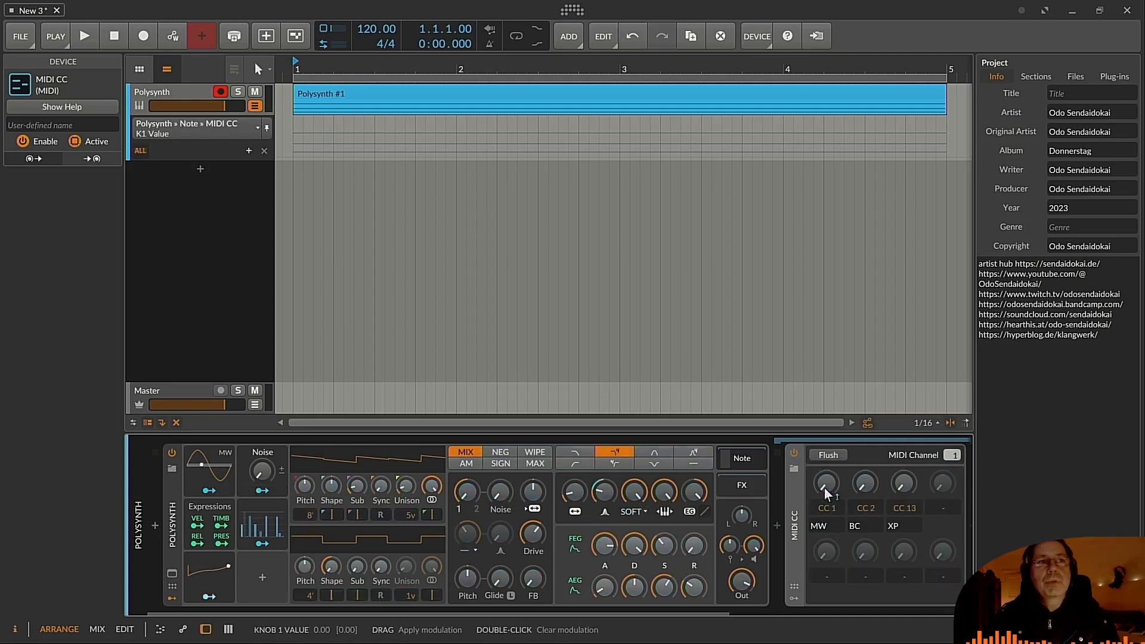
left_click_drag(824, 507, 823, 512)
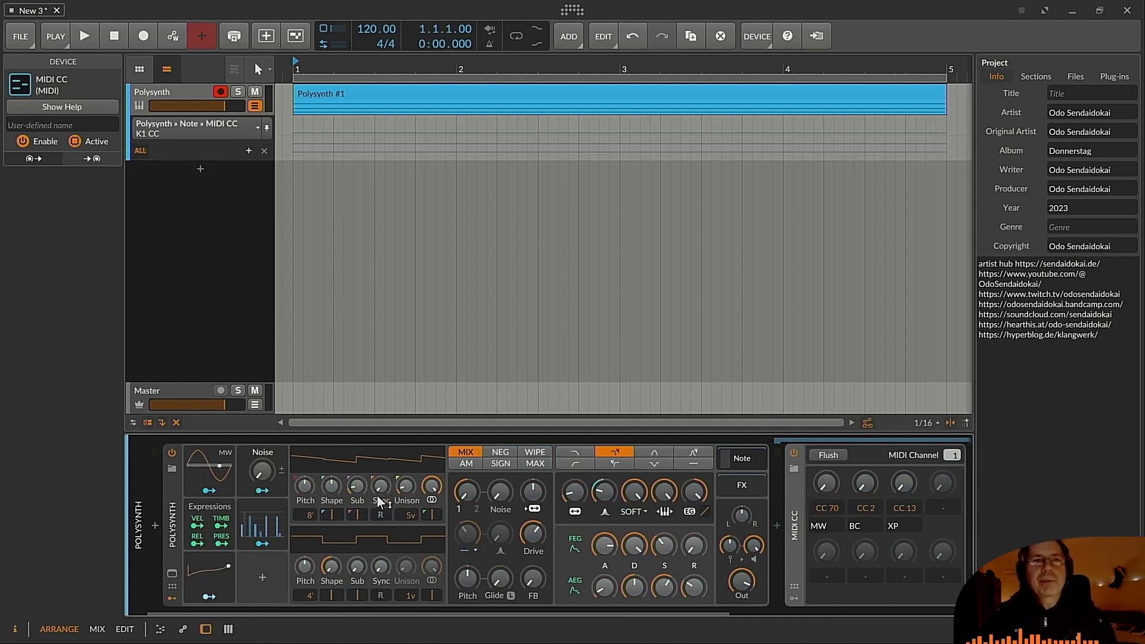
Modulate the Noise macro knob with the Steps modulator and audition the clip, stopping playback when done
left_click_drag(263, 473, 263, 515)
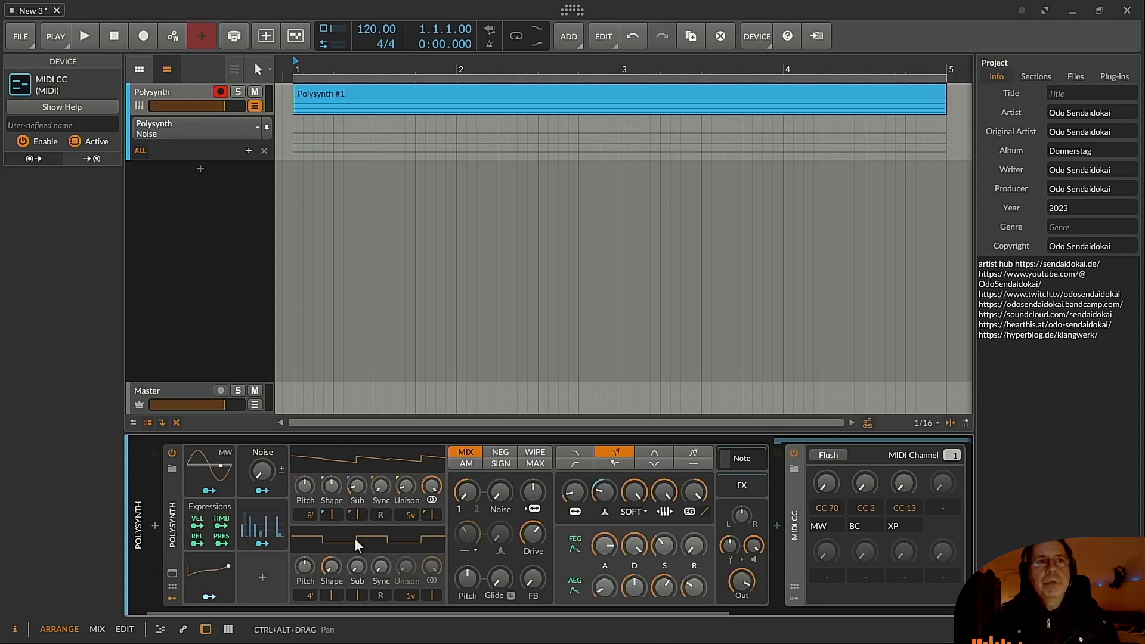
left_click(263, 543)
key("space")
mouse_move(265, 479)
left_mouse_down()
mouse_move(266, 441)
mouse_move(263, 466)
left_mouse_up()
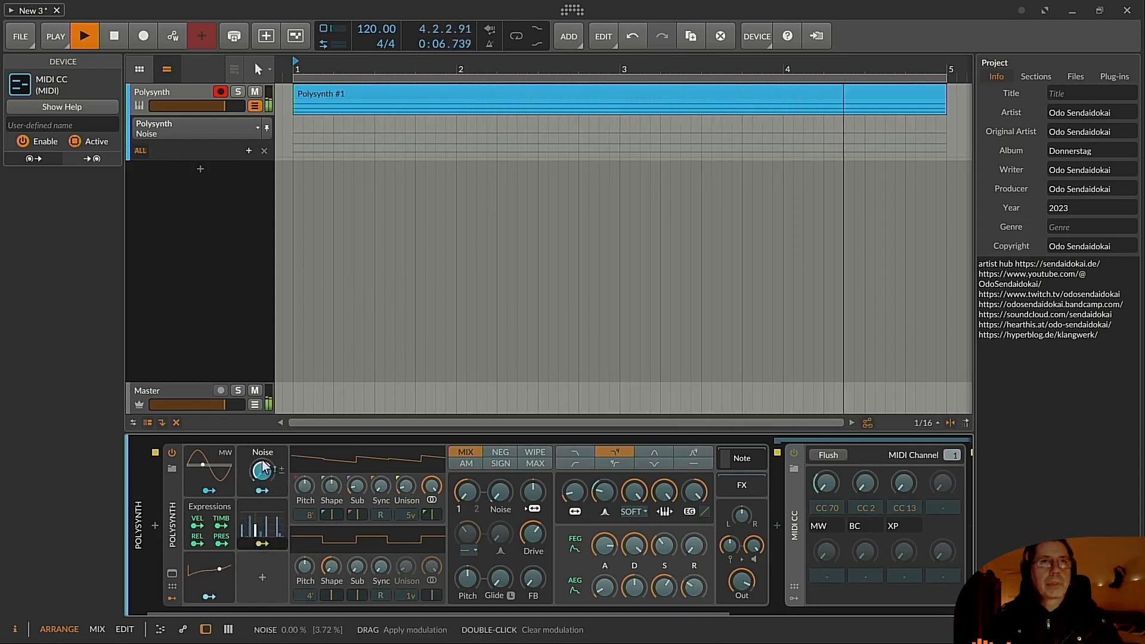
key("space")
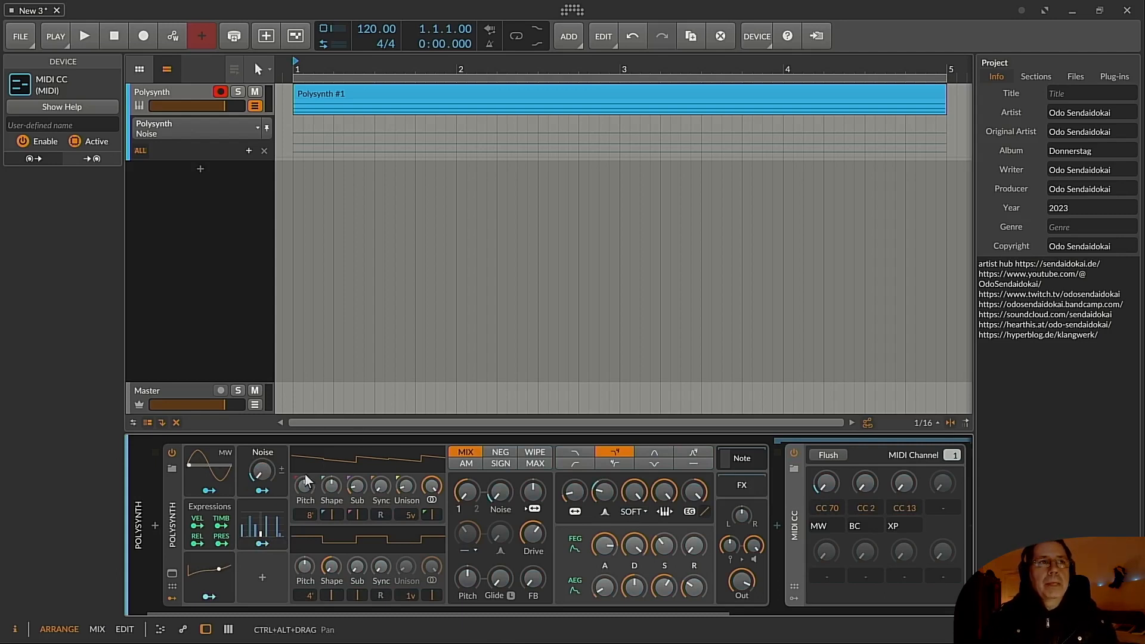
Delete the Noise macro modulator from the Polysynth
left_click(241, 471)
right_click(241, 471)
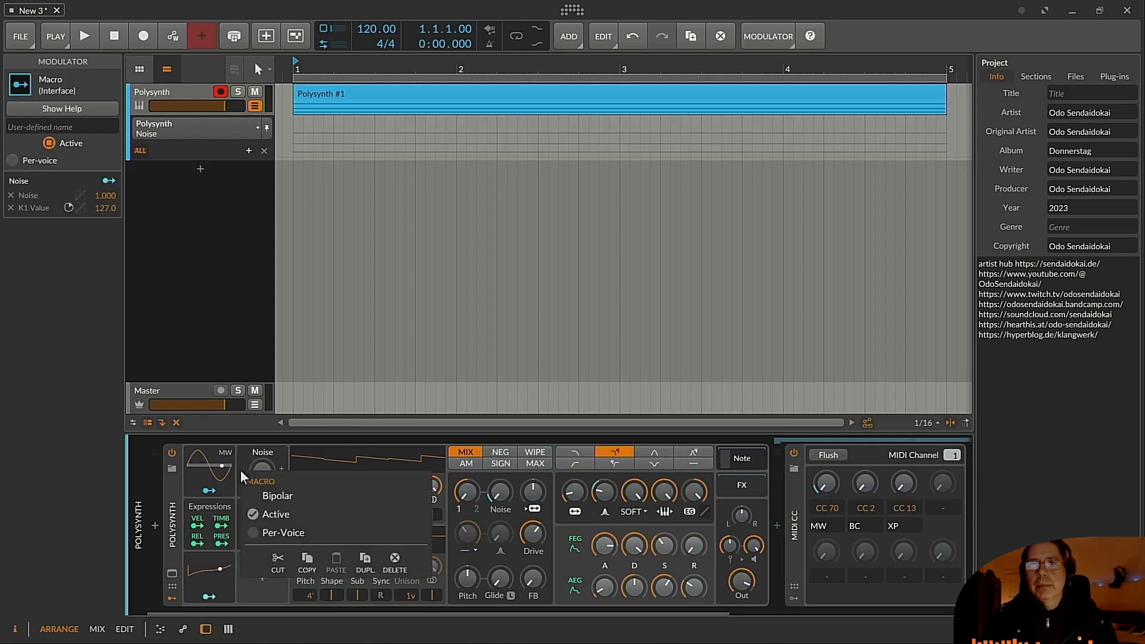
left_click(396, 570)
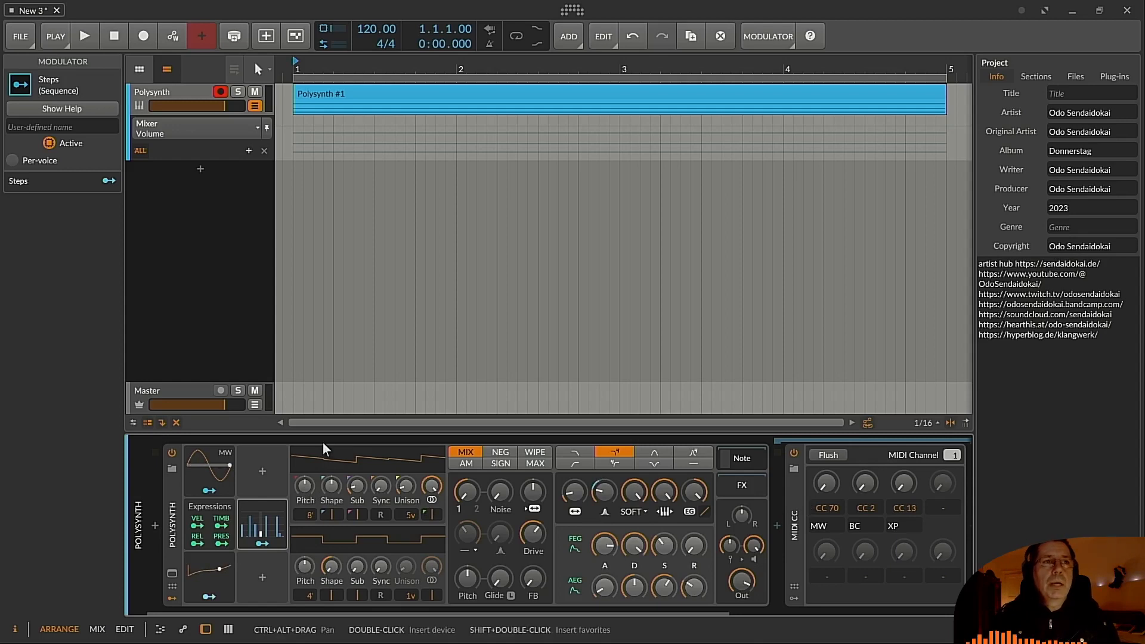
Add a fresh Macro modulator to the emptied slot above the Steps modulator
left_click(260, 473)
type("mac")
key("Down")
key("Down")
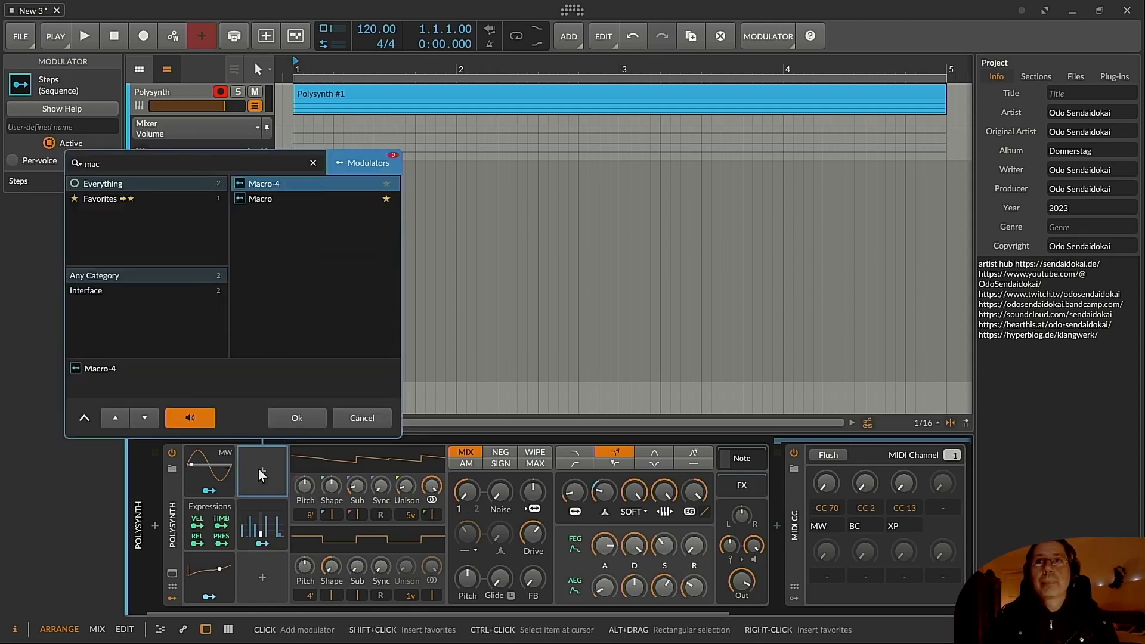
key("Return")
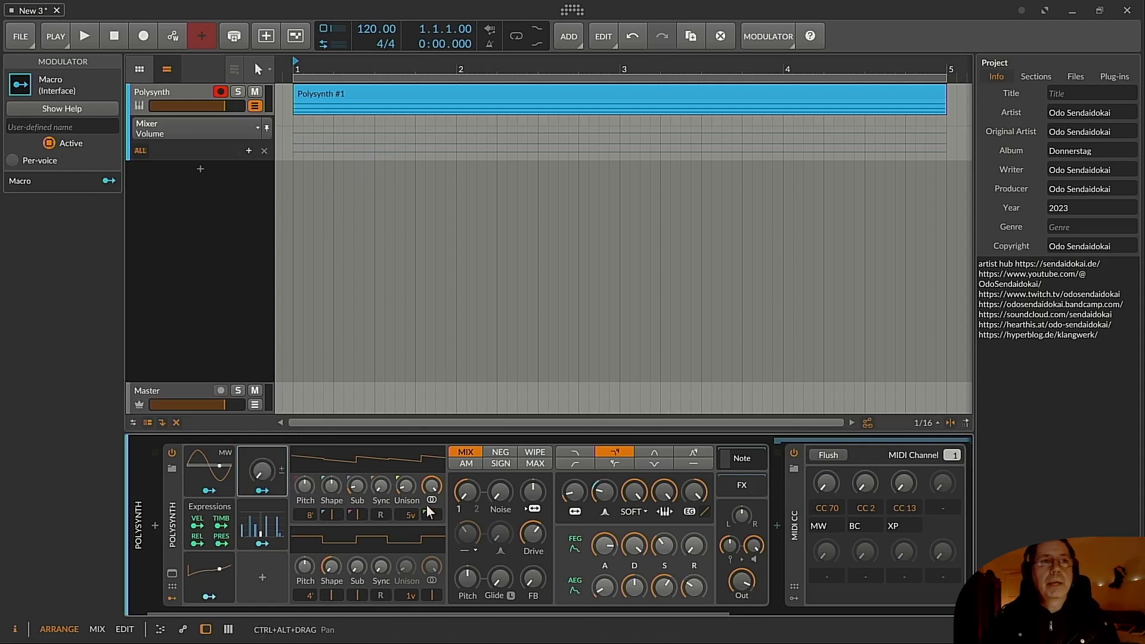
Map the Steps modulator directly to the Polysynth's Noise level at about 67.60 %
left_click(797, 520)
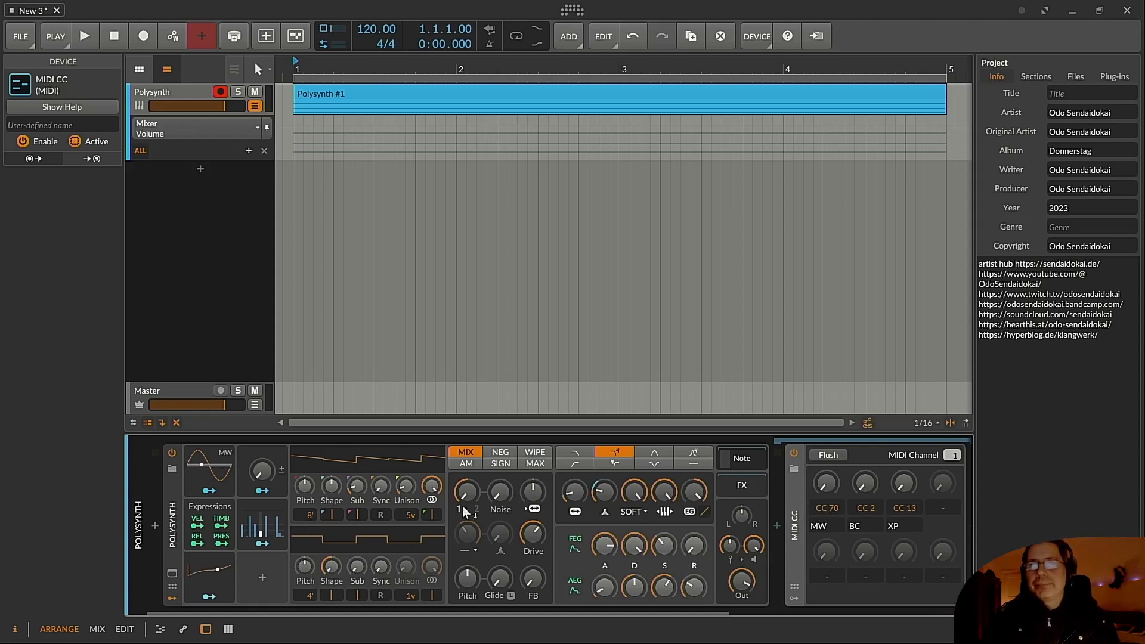
left_click(267, 544)
left_click_drag(500, 493, 500, 475)
key("Escape")
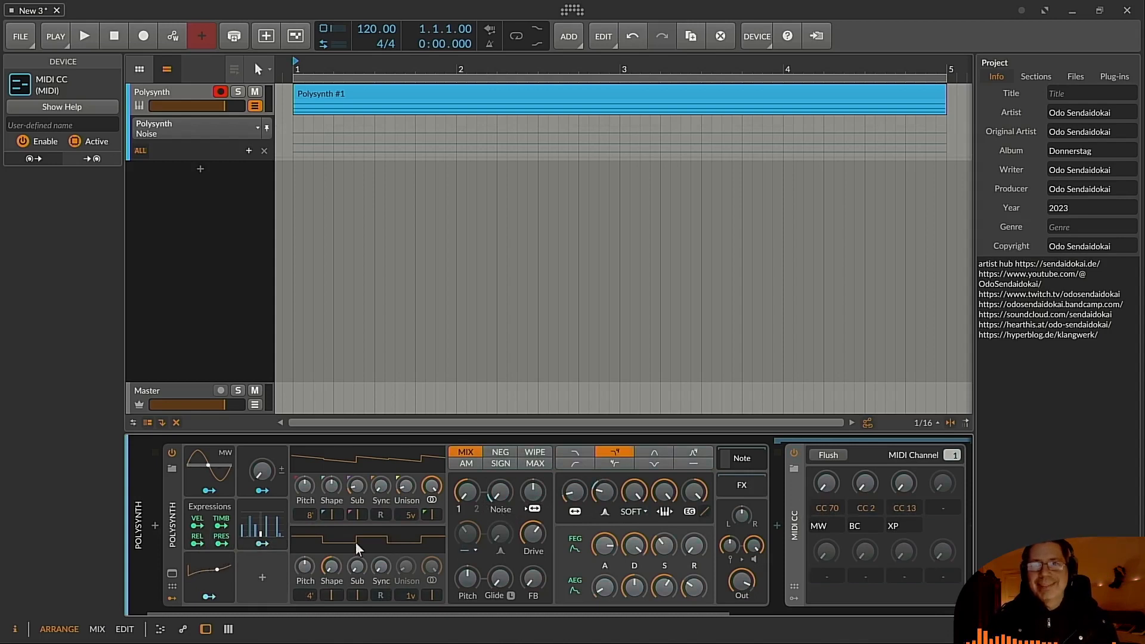
Copy the modulation routing from the Noise knob and paste it onto the Macro knob
right_click(499, 491)
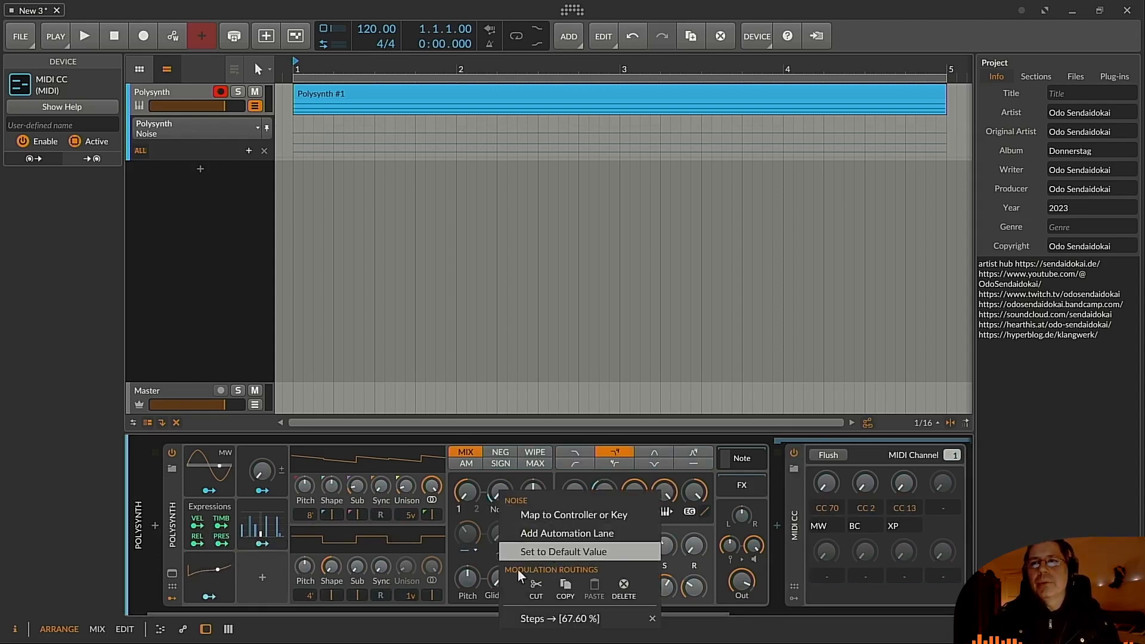
left_click(567, 592)
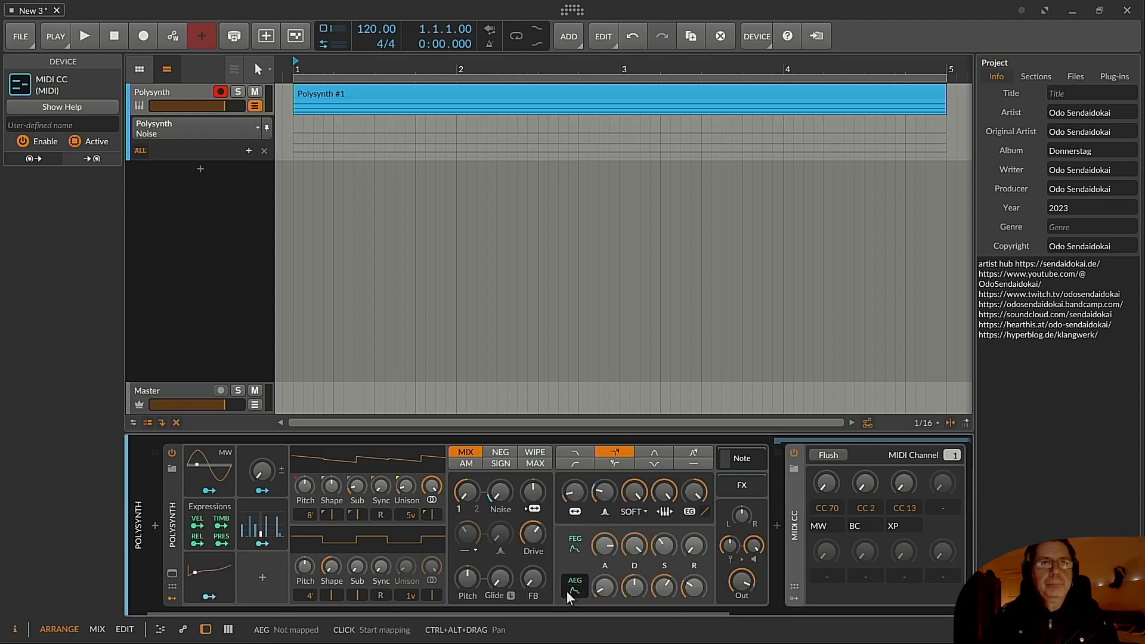
right_click(260, 466)
left_click(356, 564)
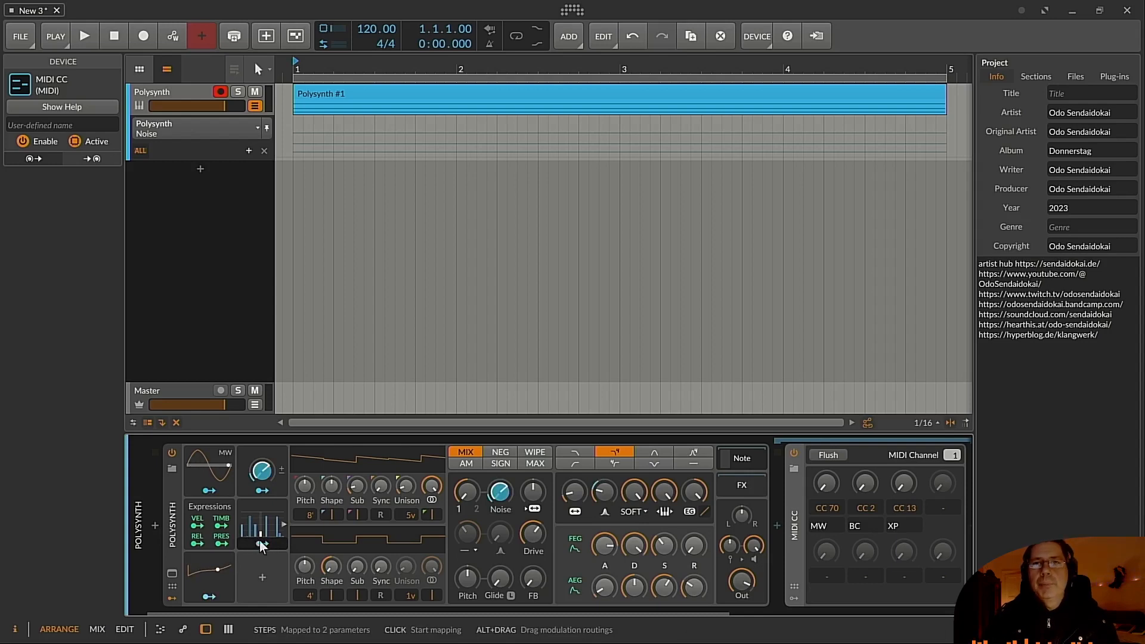
Examine the modulation routings on the Macro knob, the Noise knob and the Polysynth device as a whole
right_click(262, 468)
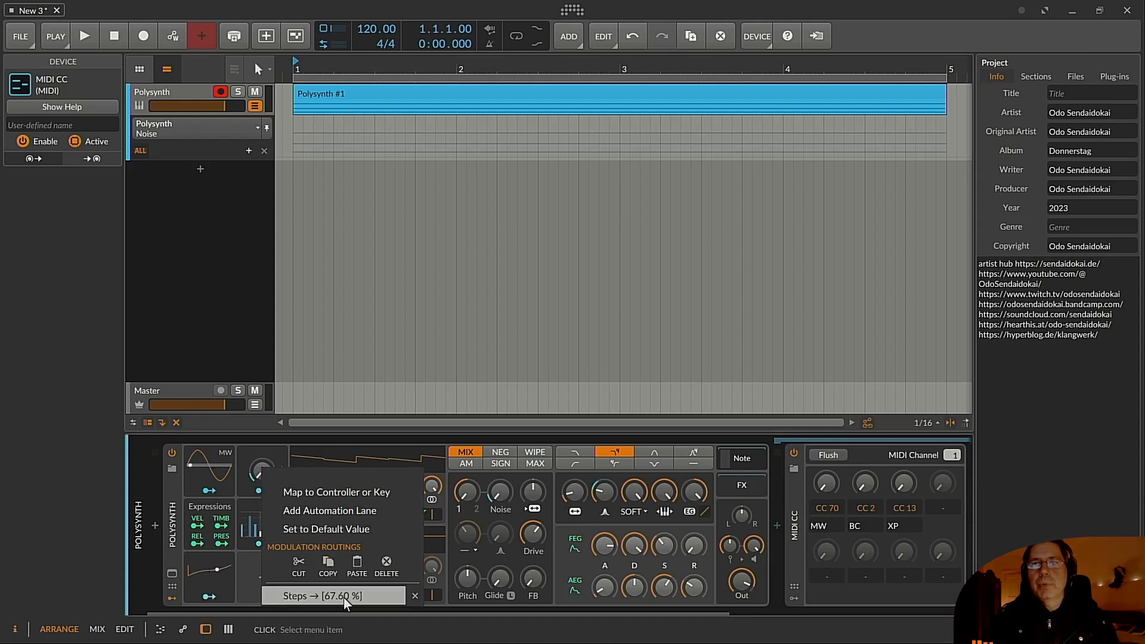
right_click(501, 489)
right_click(499, 489)
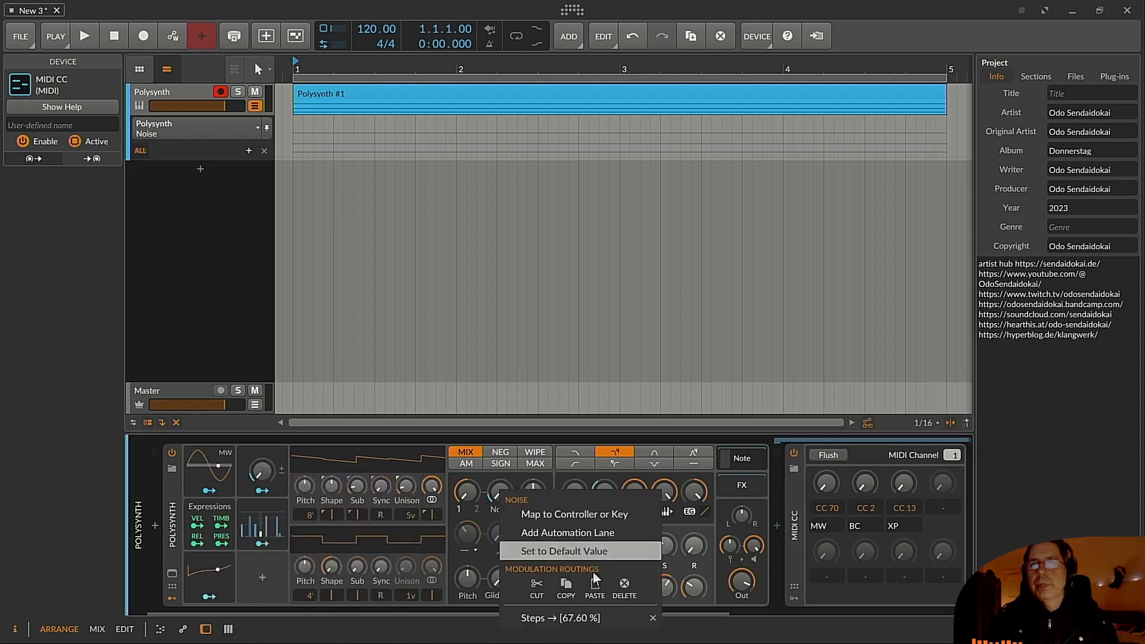
left_click(169, 535)
left_click(171, 536)
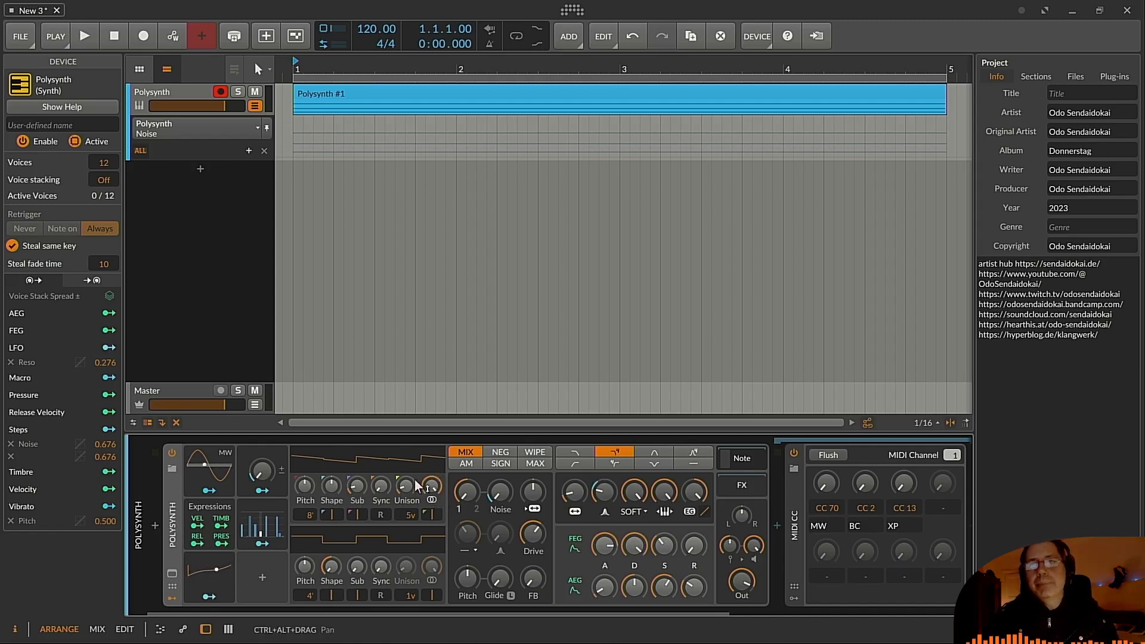
Remove the Steps routing from the Noise knob and map the Macro to Noise at 1.000 instead
right_click(503, 492)
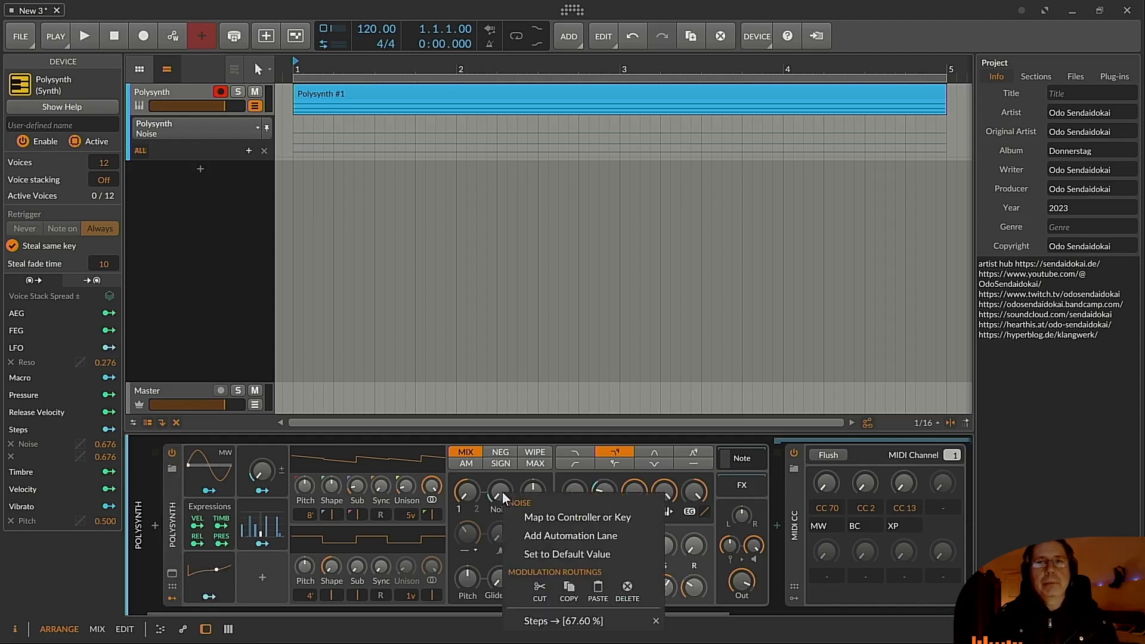
left_click(658, 622)
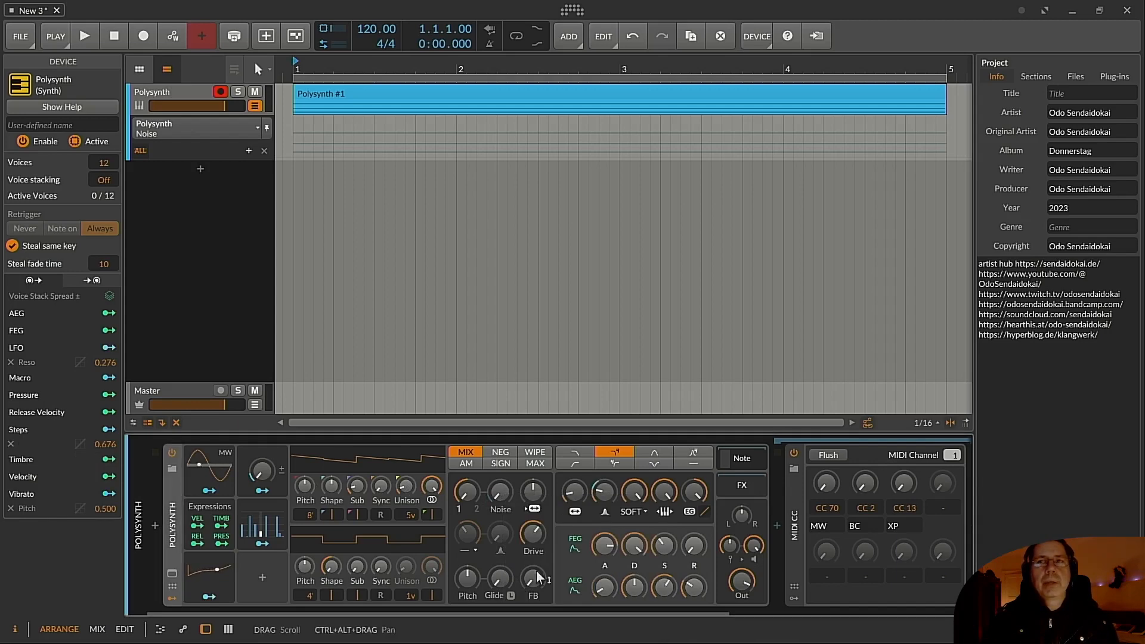
left_click(261, 492)
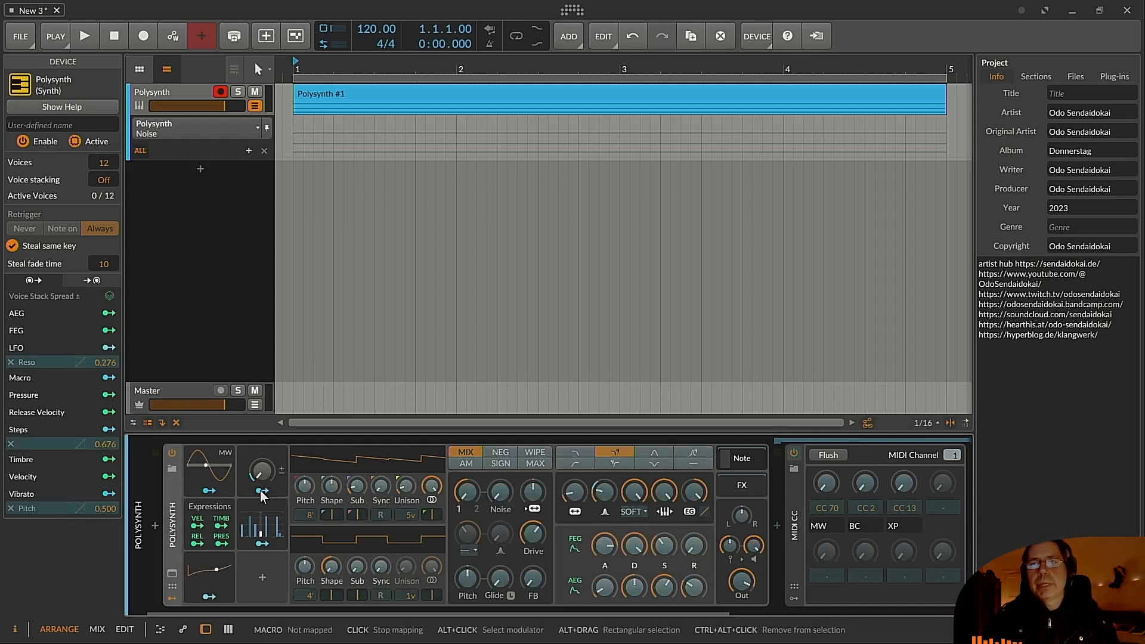
left_click_drag(495, 505, 499, 492)
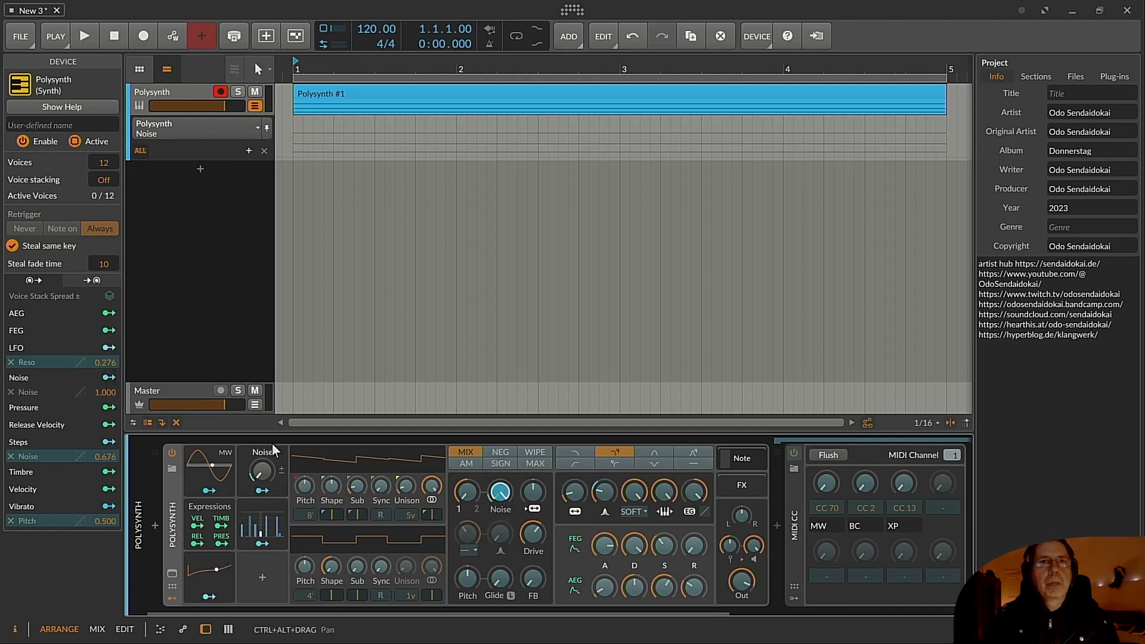
left_click(261, 491)
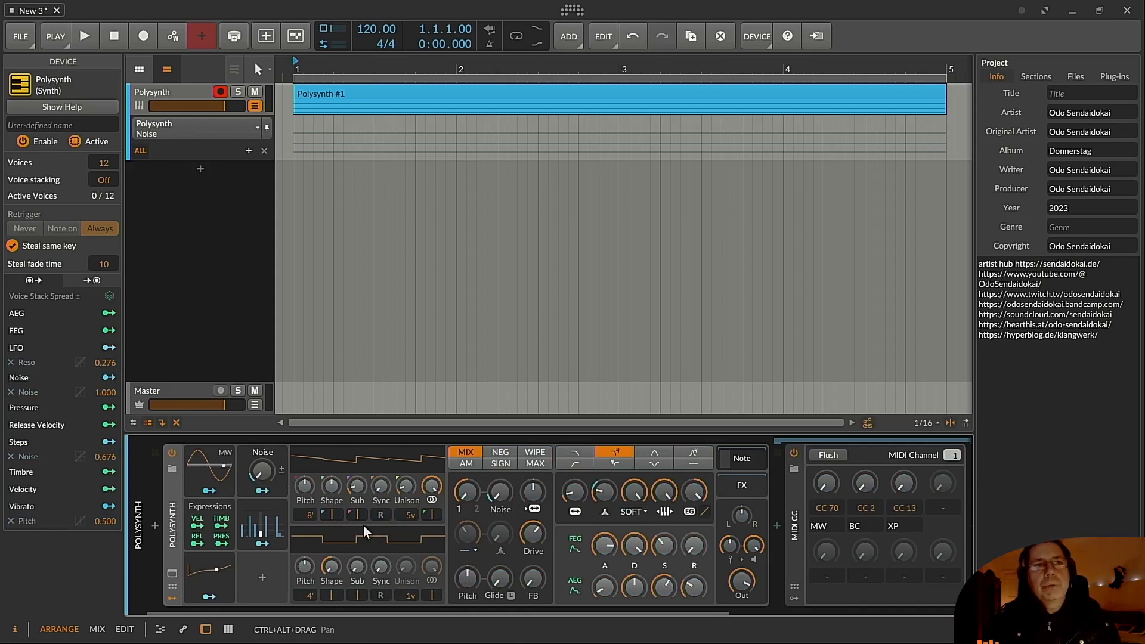
Map the Noise macro to the MIDI CC device's CC 70 knob at 127, and hide the Polysynth track's automation lane
mouse_move(266, 476)
left_mouse_down()
mouse_move(266, 363)
mouse_move(266, 476)
left_mouse_up()
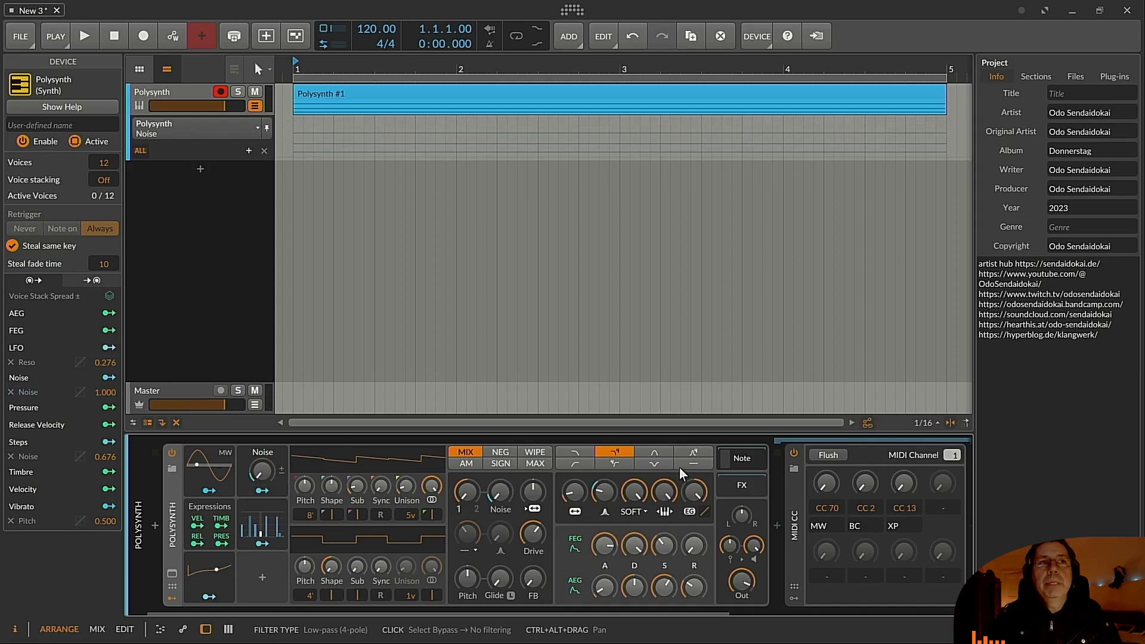
left_click_drag(826, 484, 834, 447)
left_click(269, 491)
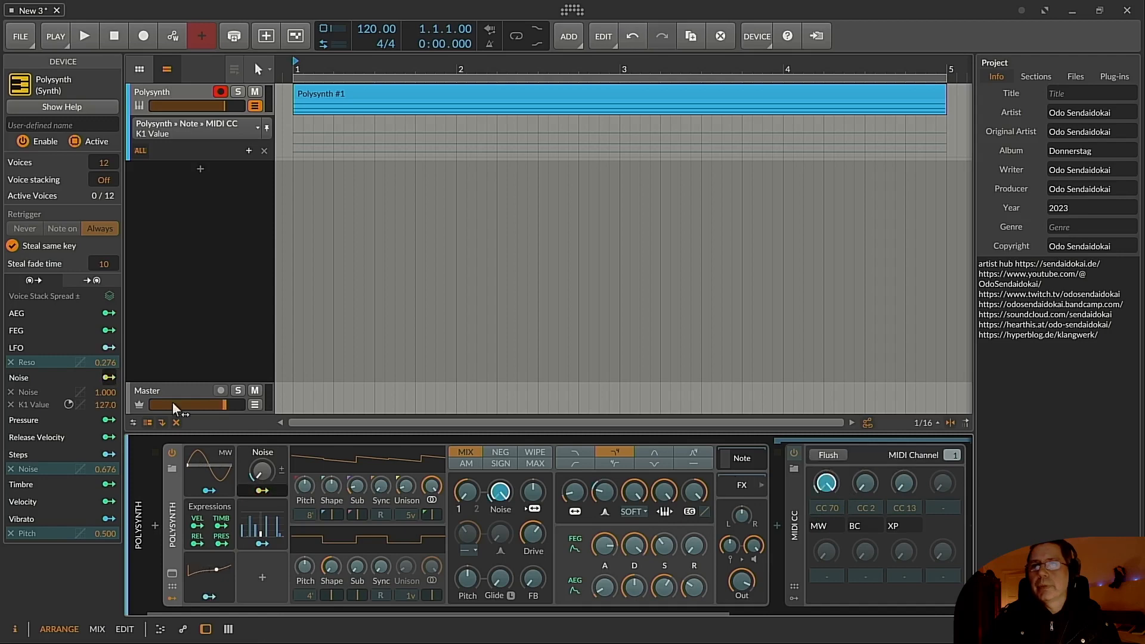
left_click(264, 492)
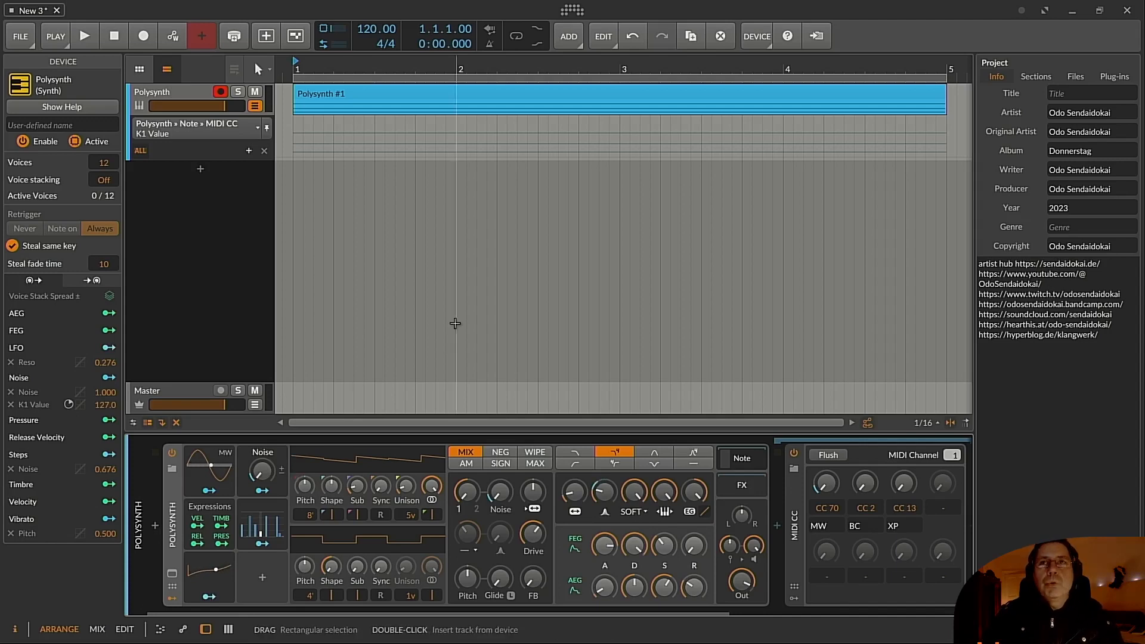
left_click(255, 105)
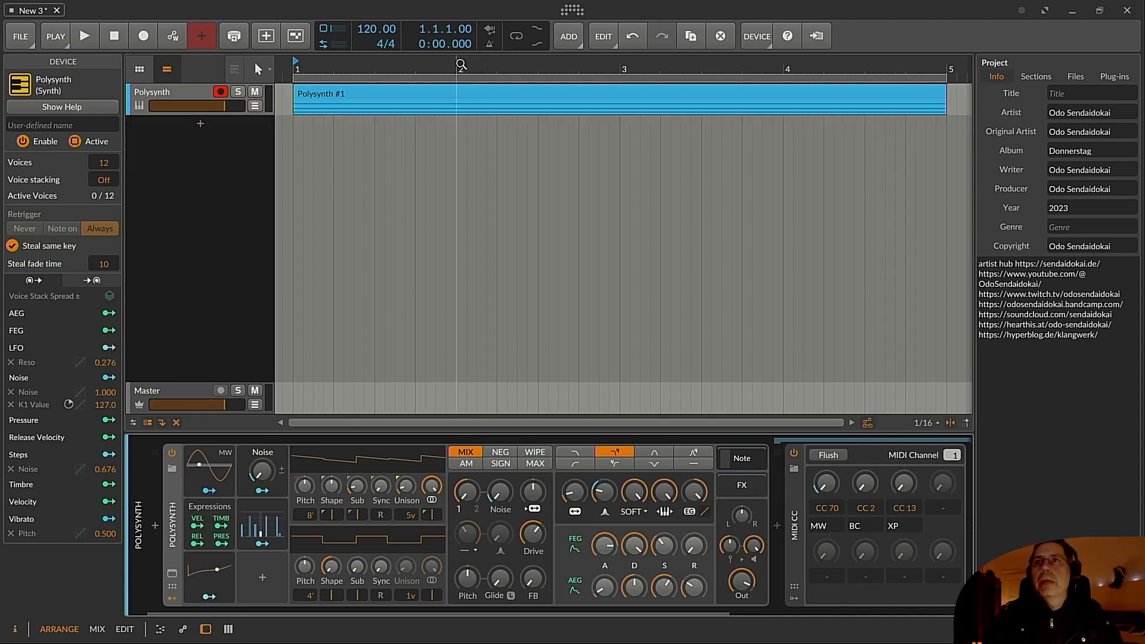
Add an instrument track below Polysynth and show its automation lanes, set to list all automated parameters
left_click(571, 37)
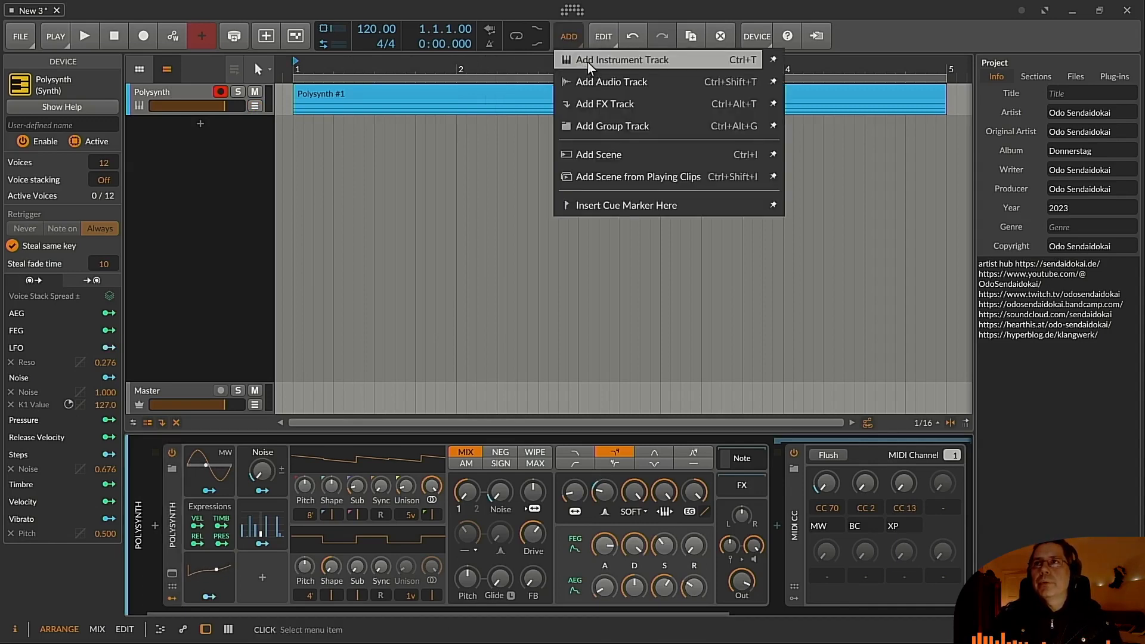
left_click(588, 61)
left_click(181, 124)
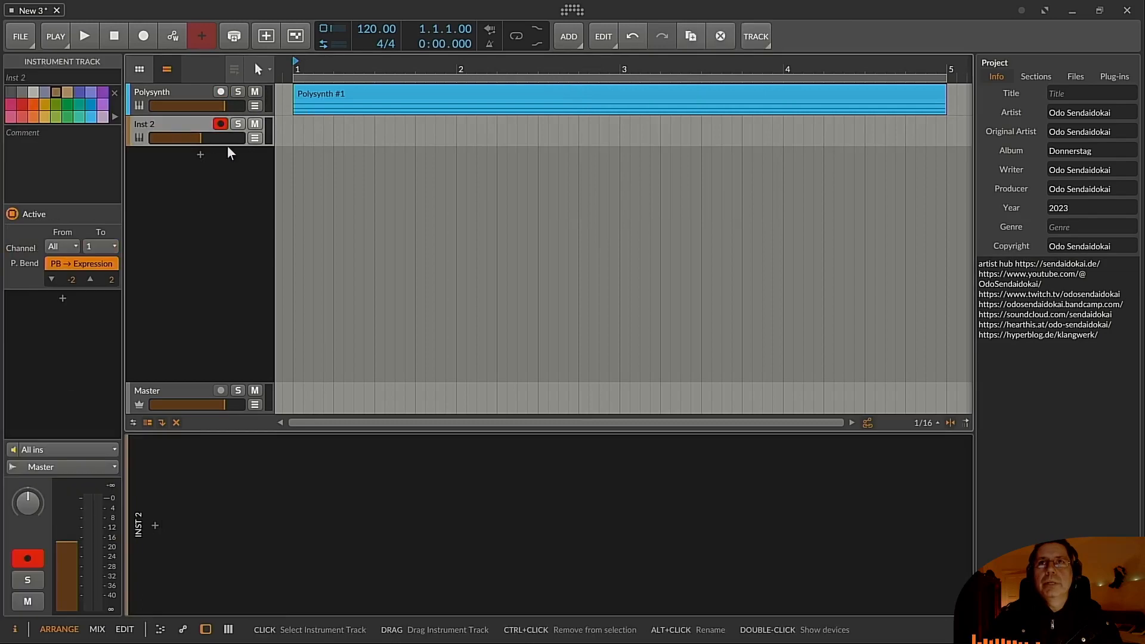
left_click(256, 138)
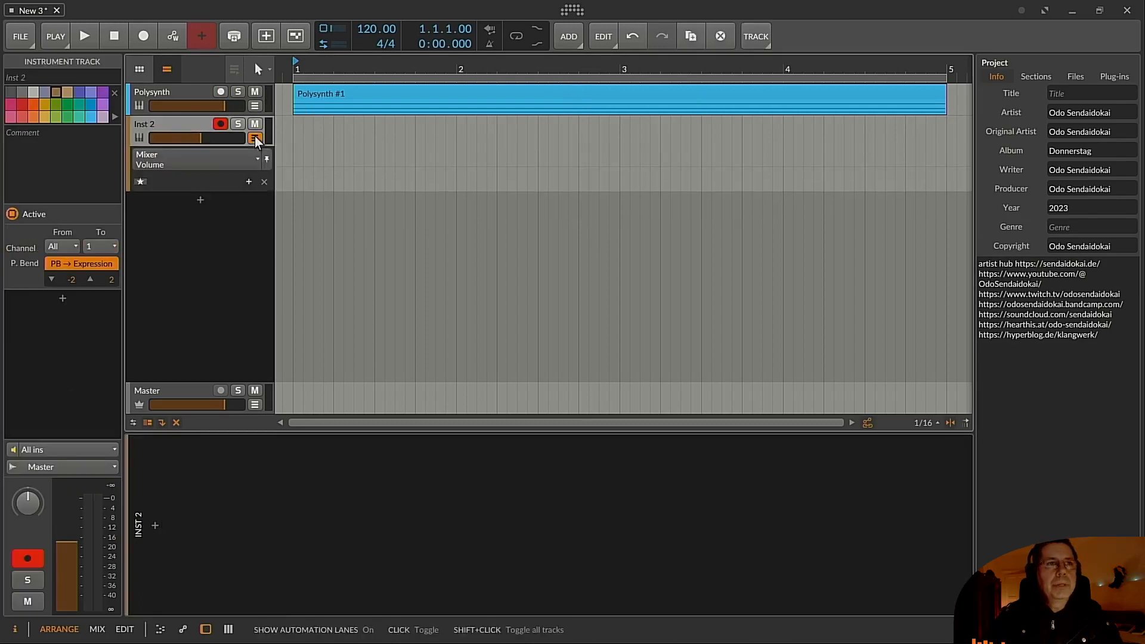
left_click(141, 182)
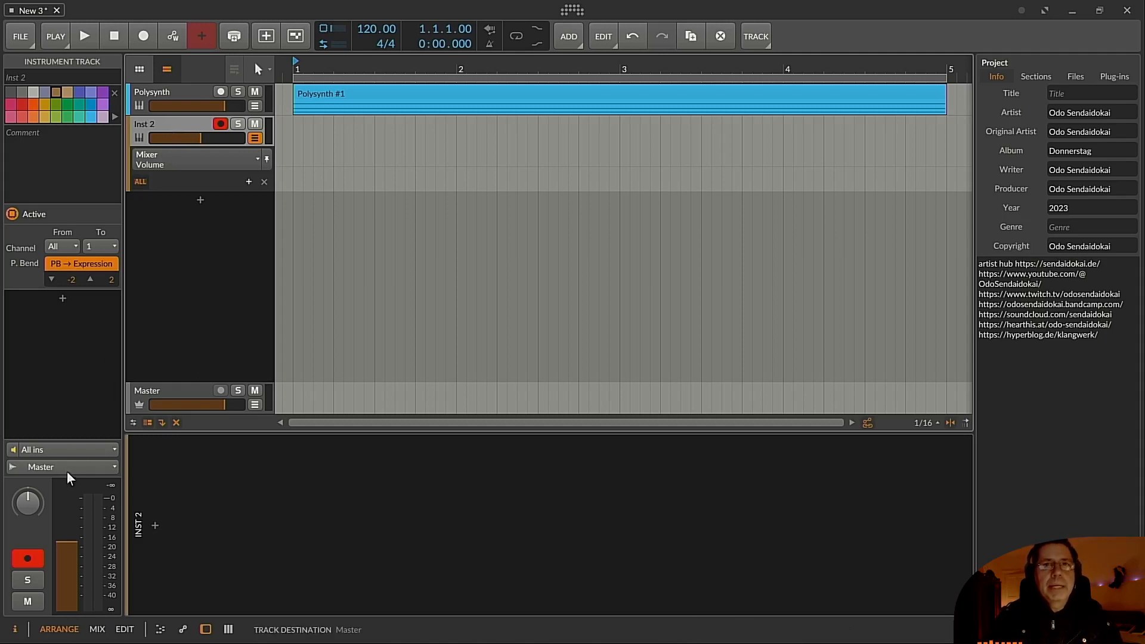
Set the new instrument track's input to the MIDI CC device in the Note chain of the Polysynth track
left_click(56, 443)
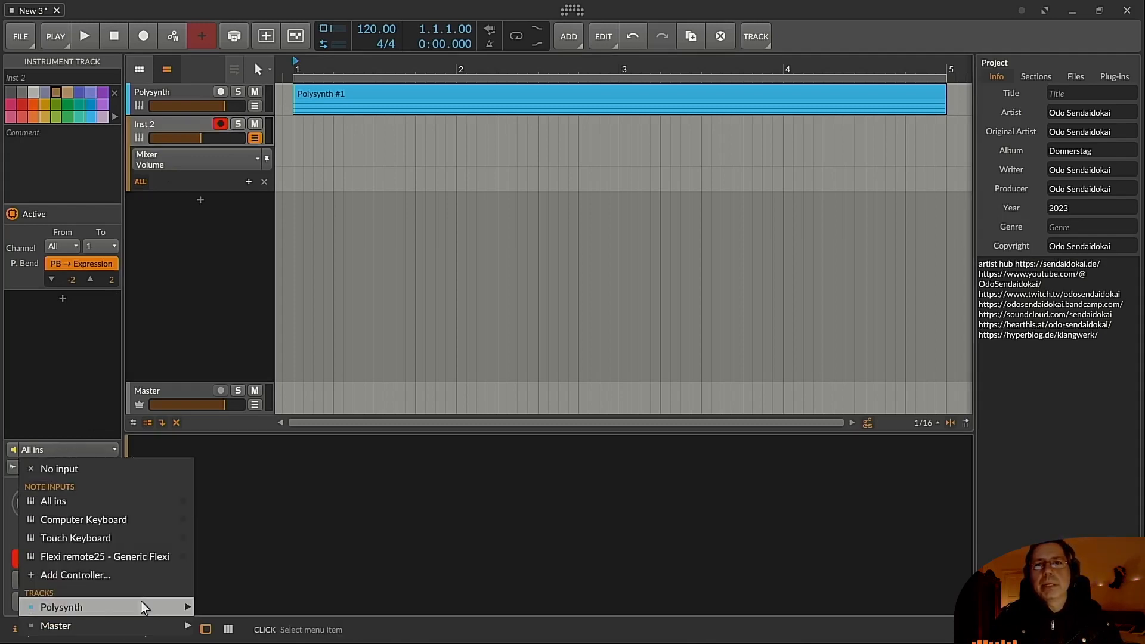
mouse_move(140, 607)
mouse_move(256, 634)
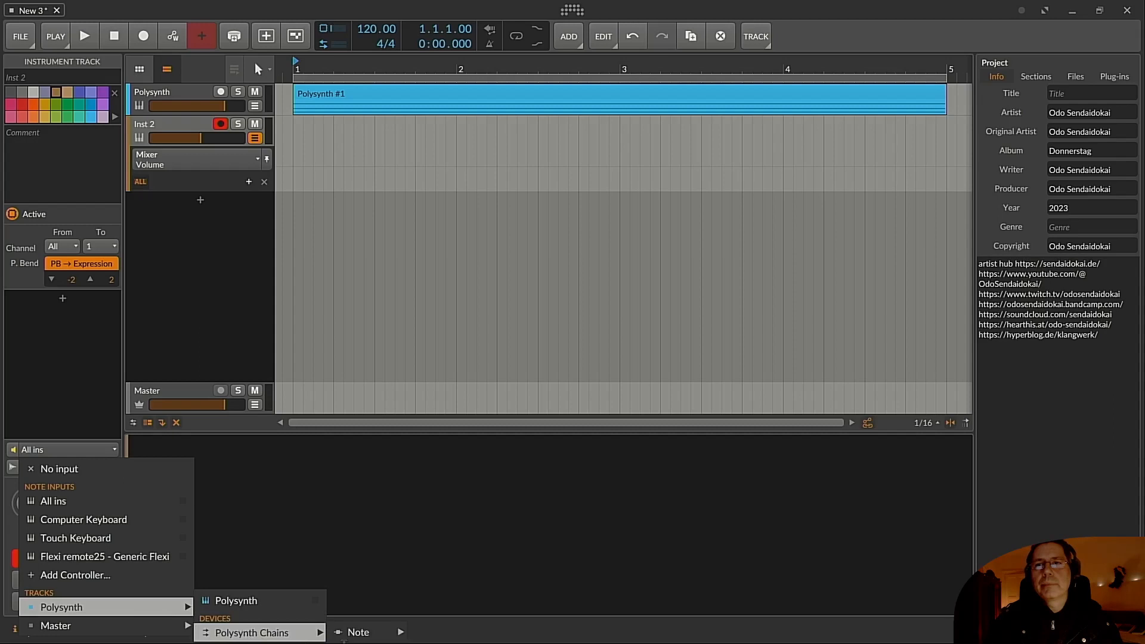
mouse_move(368, 640)
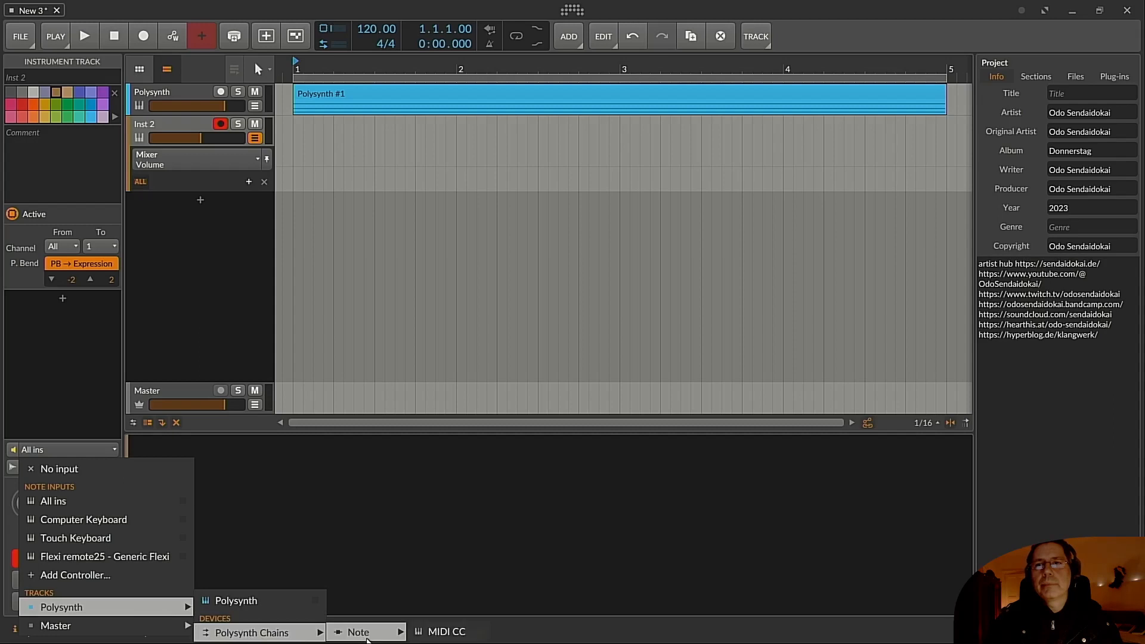
left_click(430, 634)
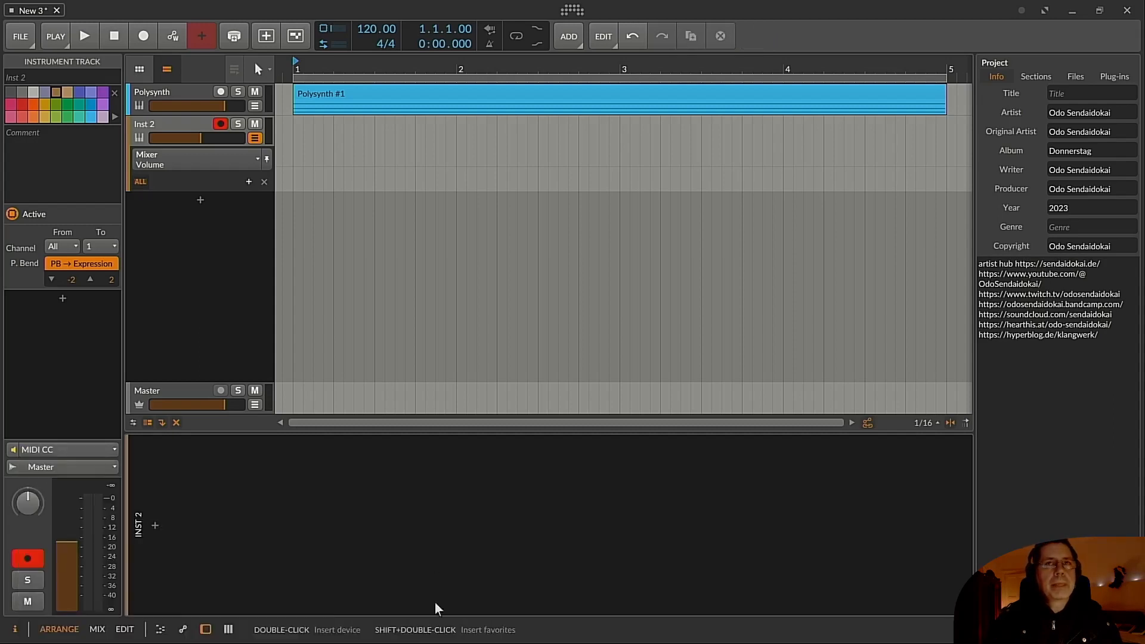
Record about four bars of the incoming MIDI CC data onto the Inst 2 track from bar 1, and stop playback
left_click(190, 122)
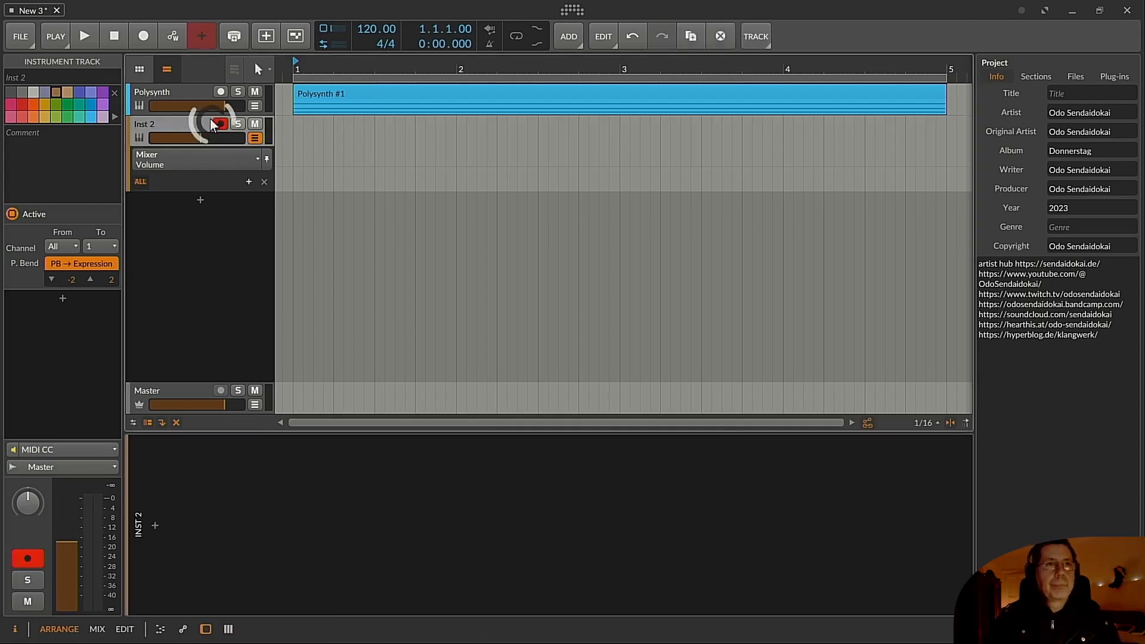
left_click(144, 36)
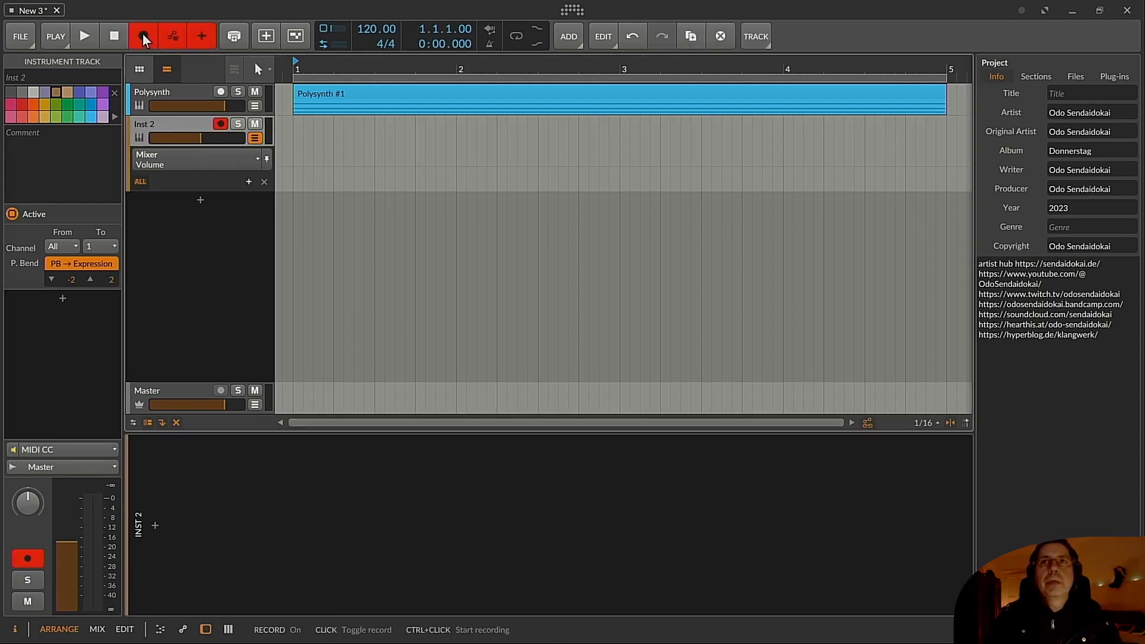
left_click(87, 37)
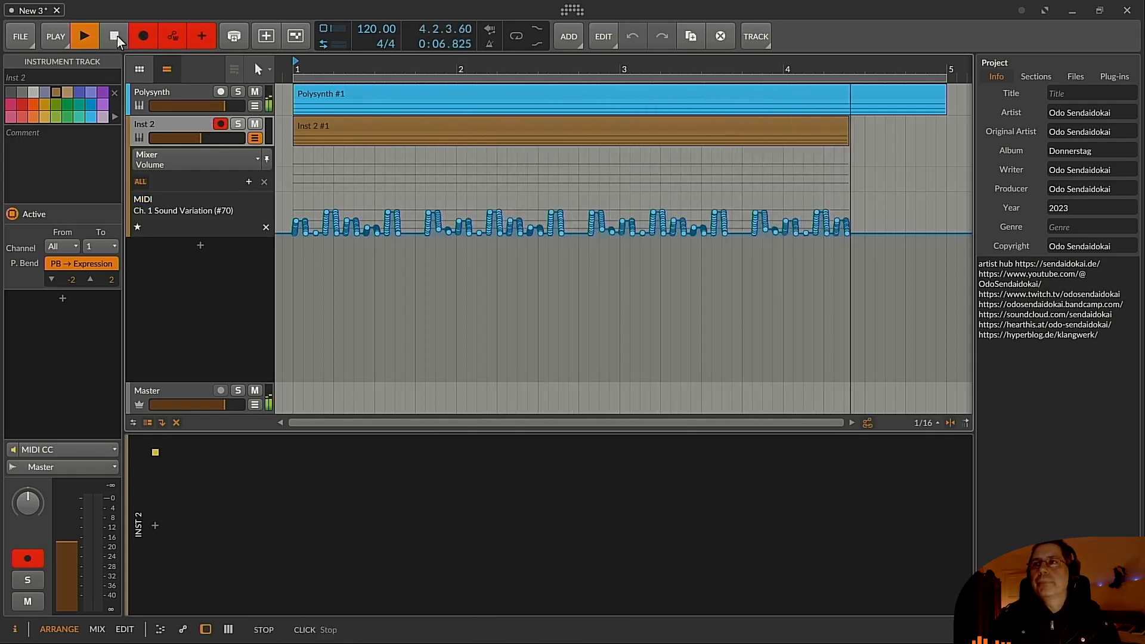
left_click(117, 37)
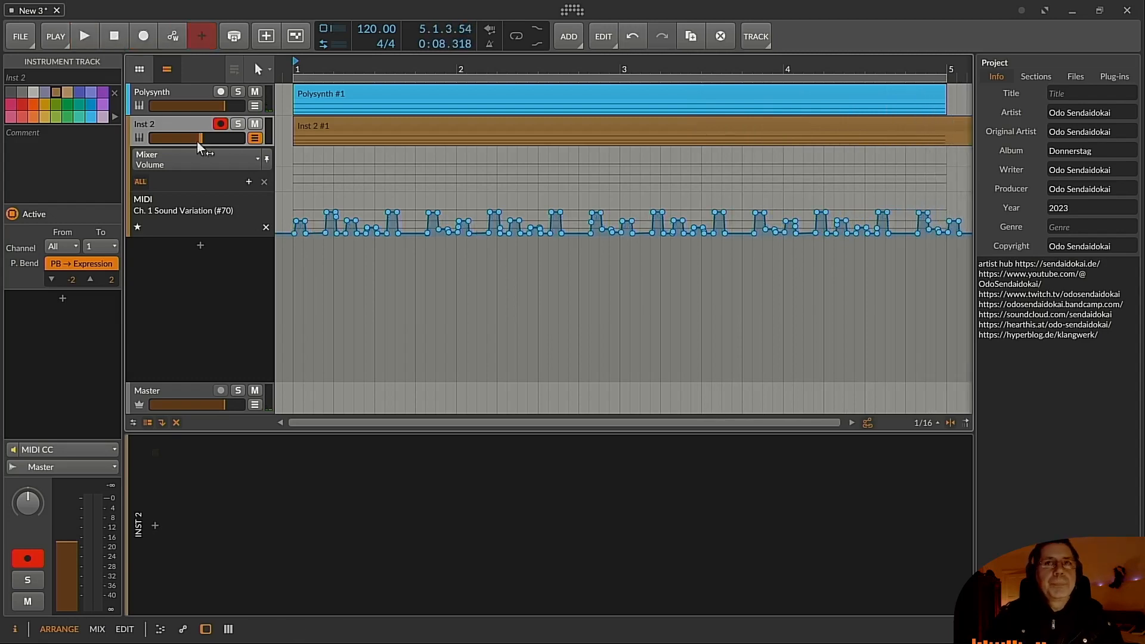
Add an automation lane for the Polysynth's Noise knob and show the Polysynth track's automation lanes
left_click(170, 94)
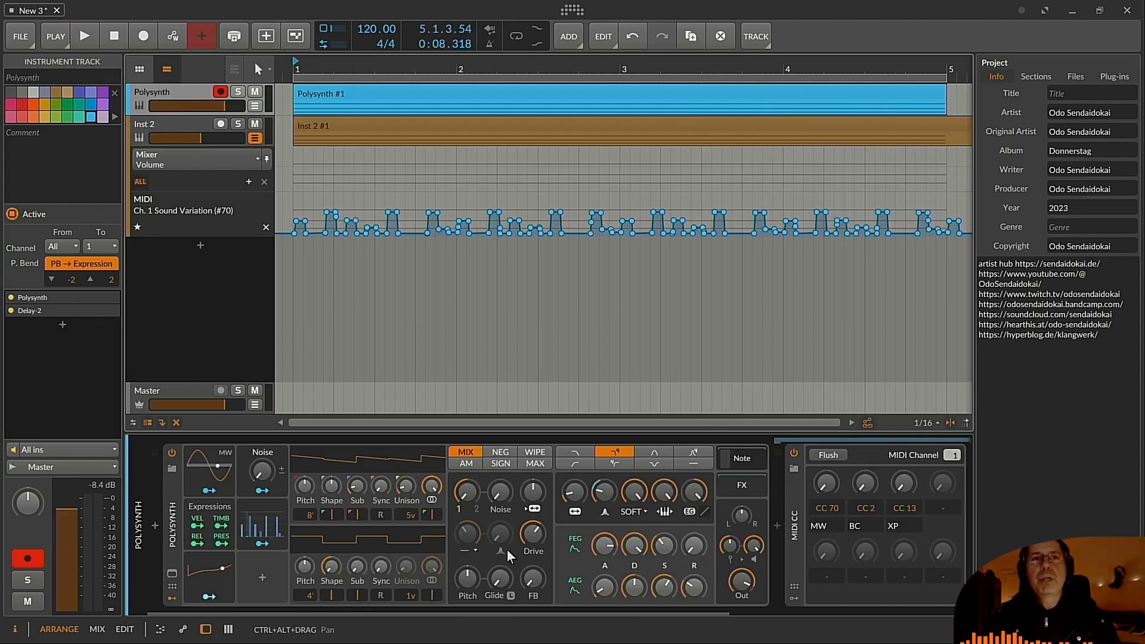
right_click(498, 490)
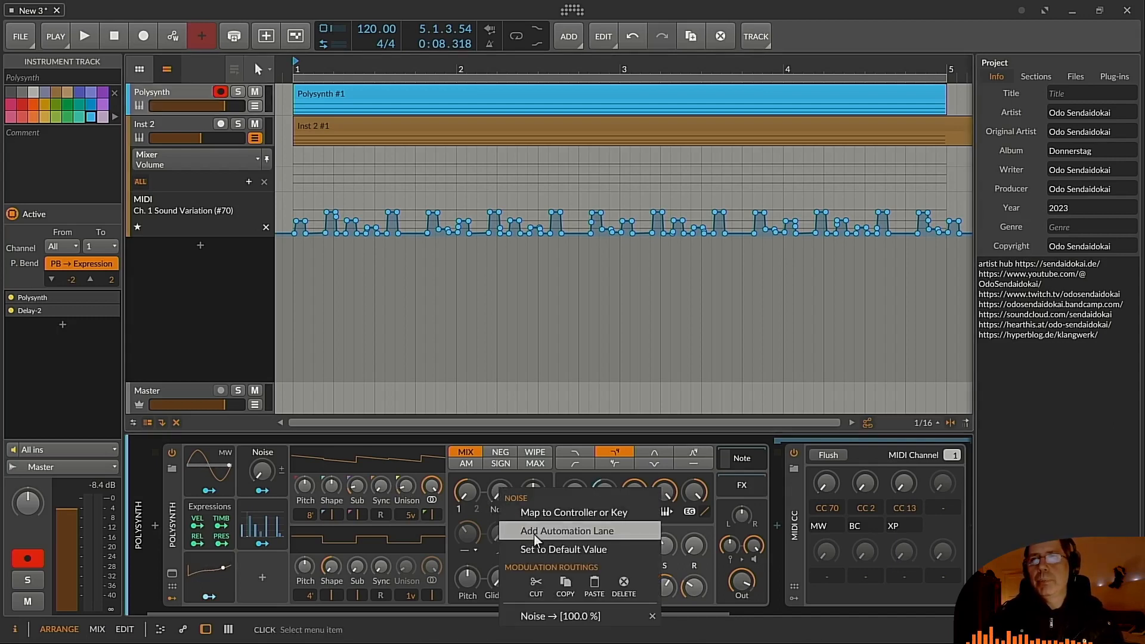
left_click(553, 537)
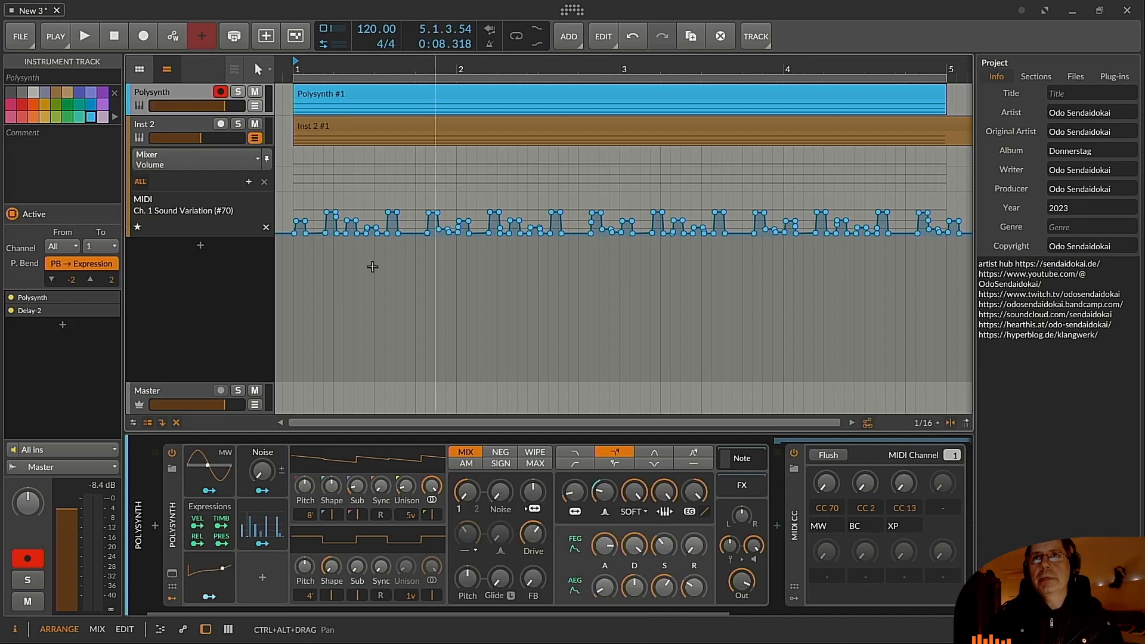
left_click(255, 106)
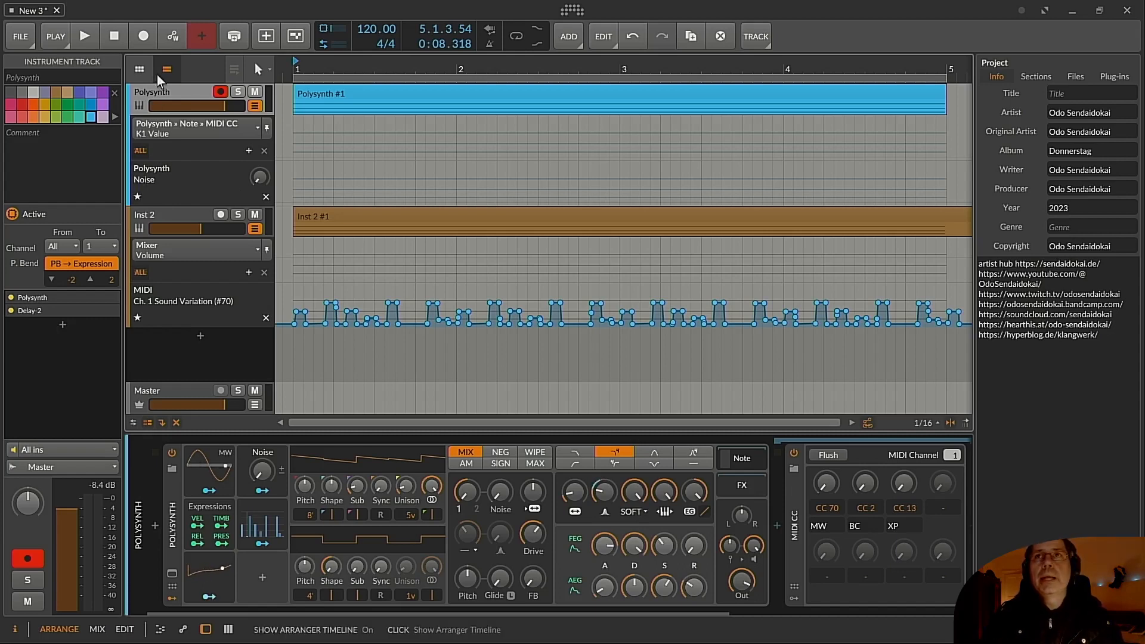
Select the recorded Sound Variation (#70) automation from 1.1.1.00 to 5.1.1.00 with the Time Selection tool and move it to the Polysynth's Noise lane
left_click(253, 67)
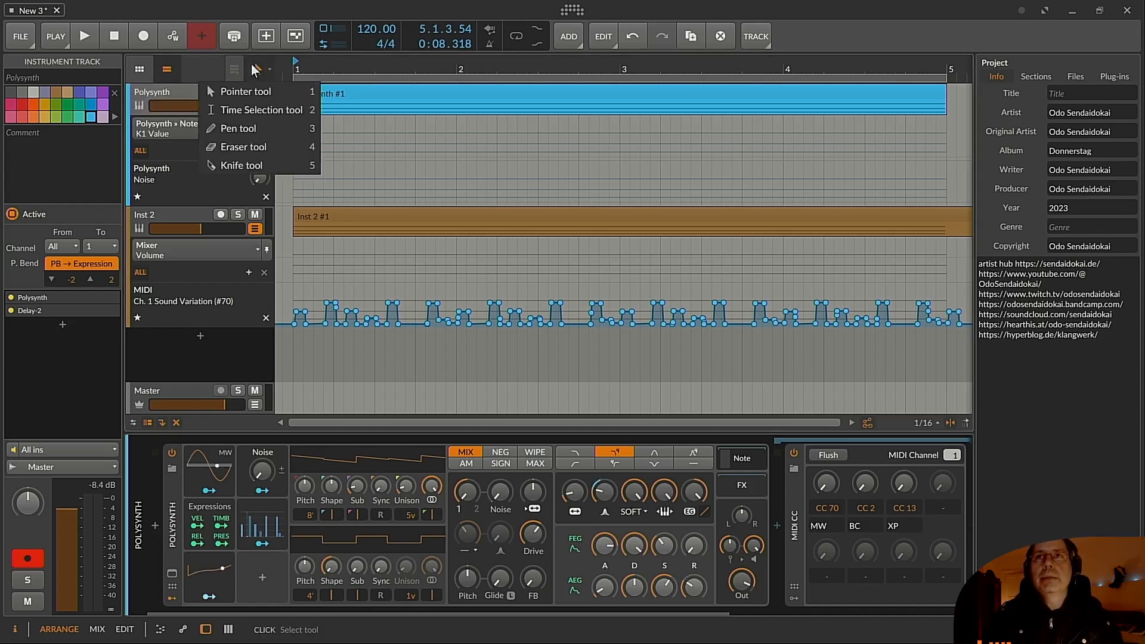
left_click(263, 109)
left_click_drag(295, 292, 950, 320)
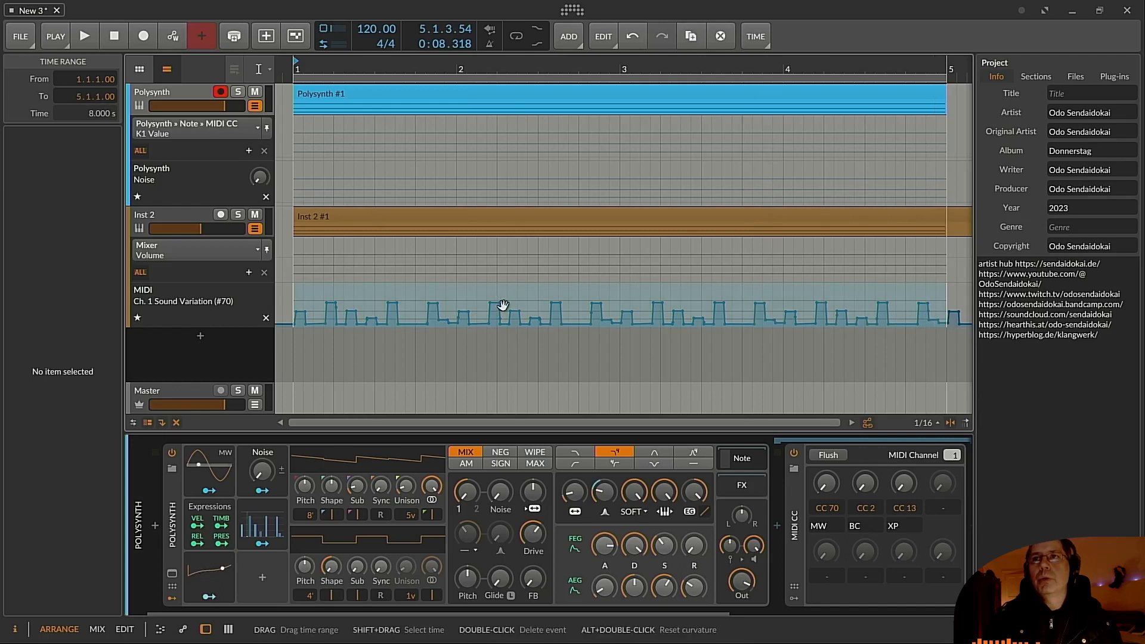
left_click_drag(491, 231, 491, 191)
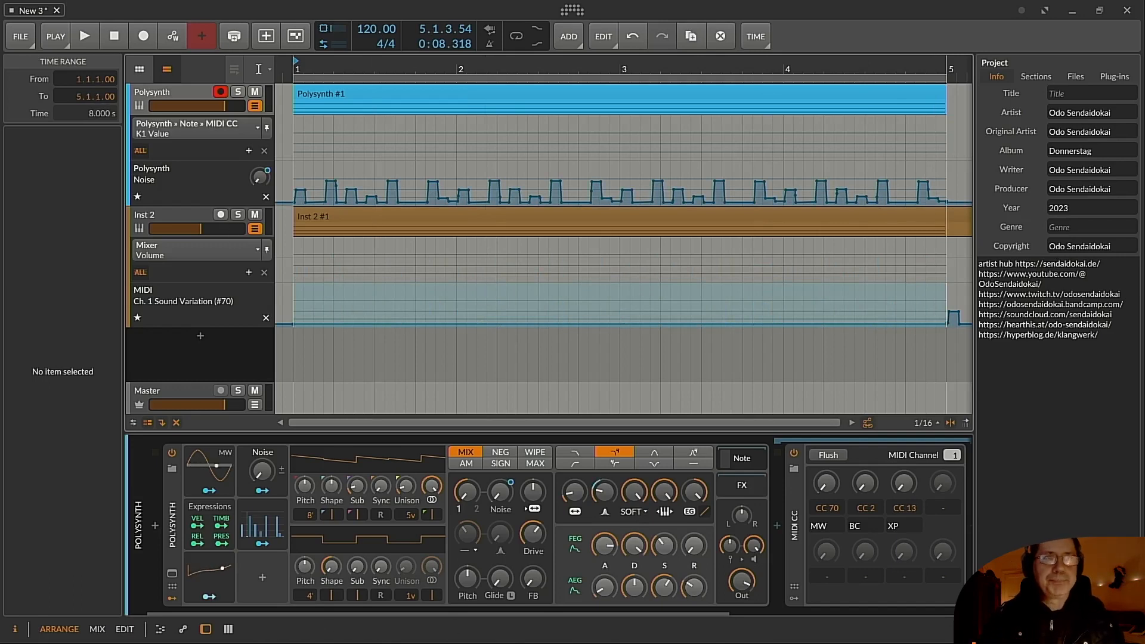
Switch back to the Pointer tool and delete the Inst 2 track
key("1")
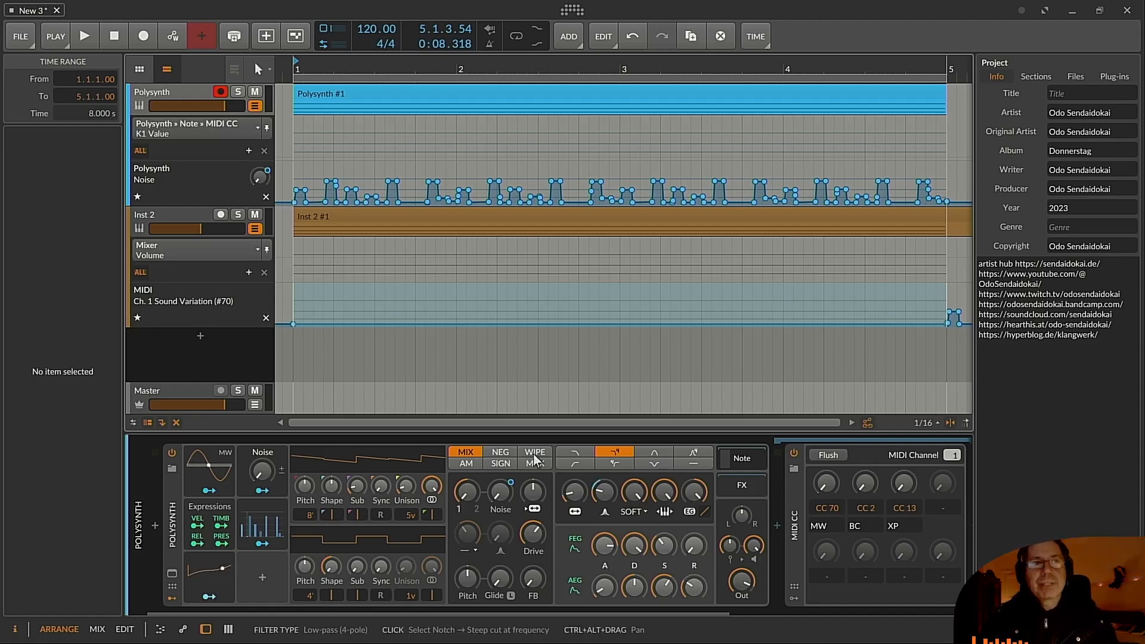
left_click(193, 220)
key("Delete")
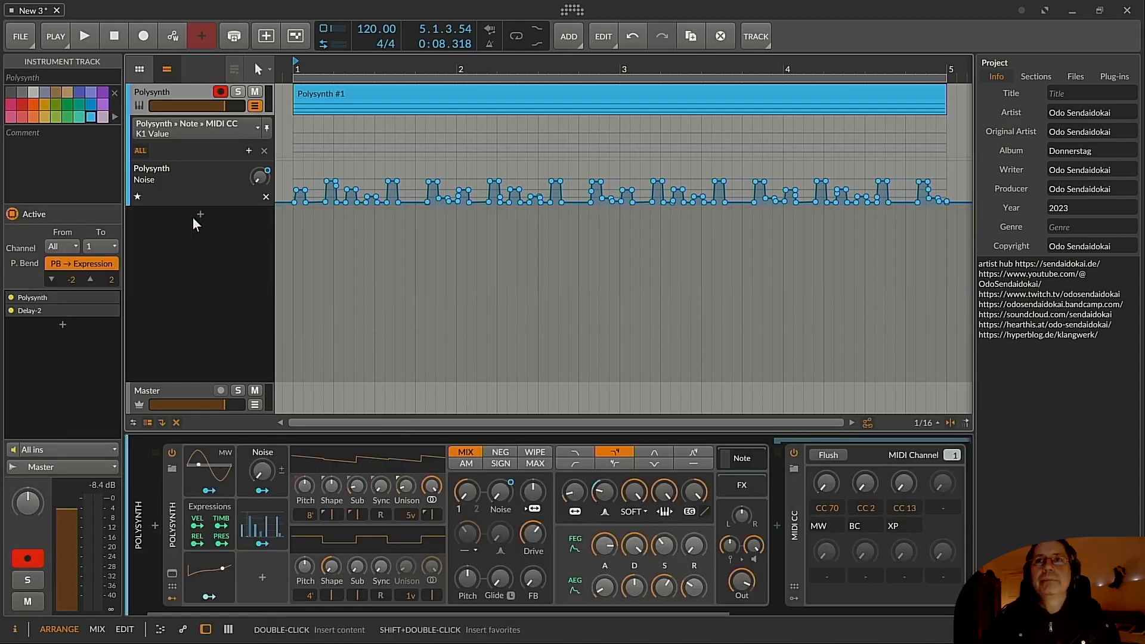